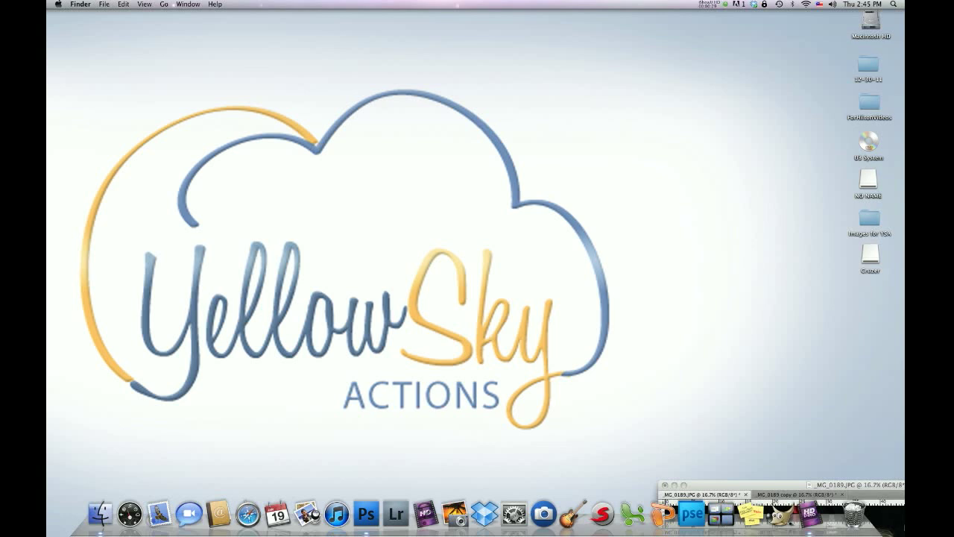
{"action": "left_click", "coordinate": [880, 486]}
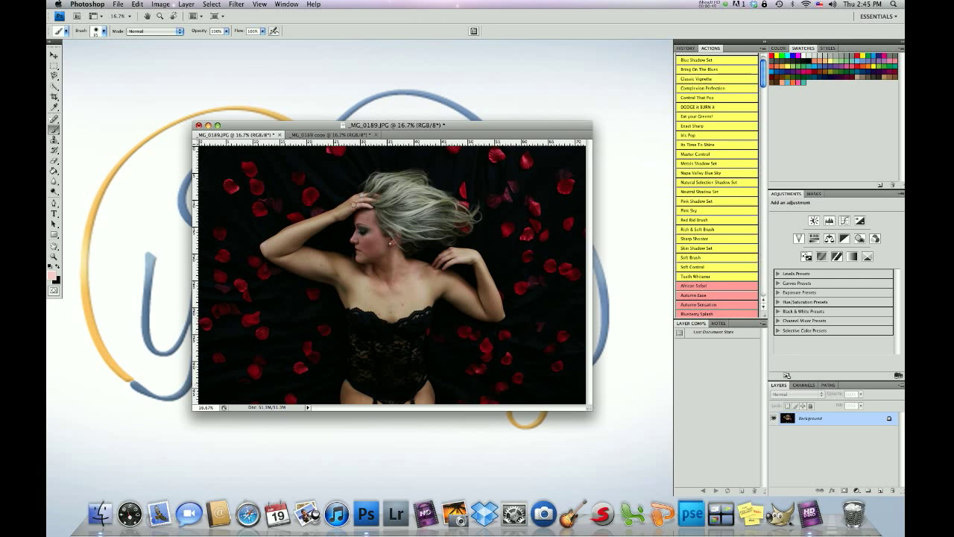
{"action": "left_click", "coordinate": [319, 135]}
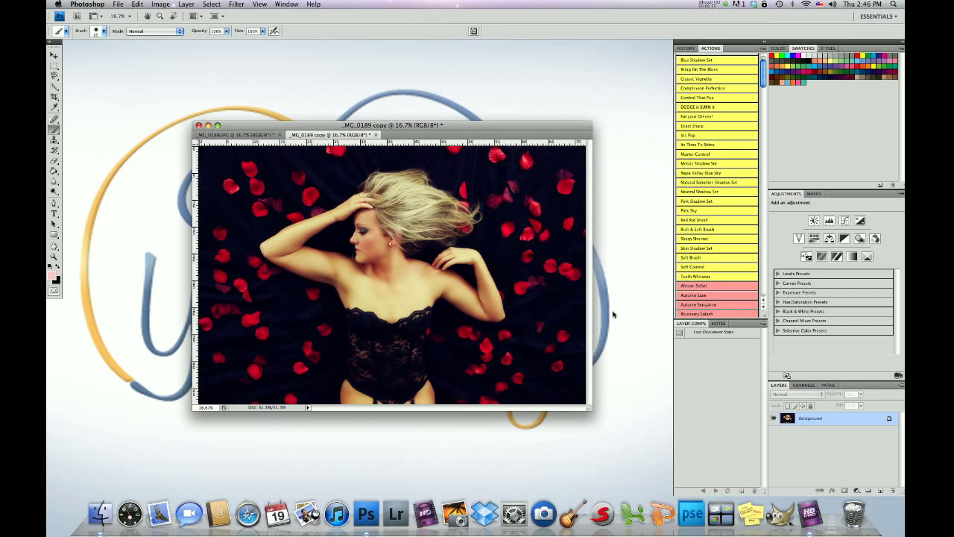
{"action": "left_click", "coordinate": [221, 135]}
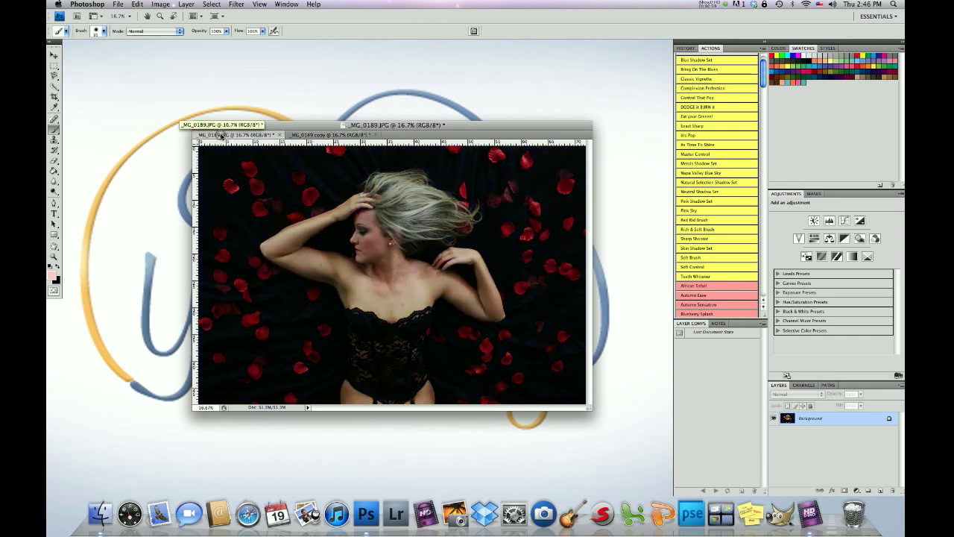
{"action": "left_click", "coordinate": [319, 135]}
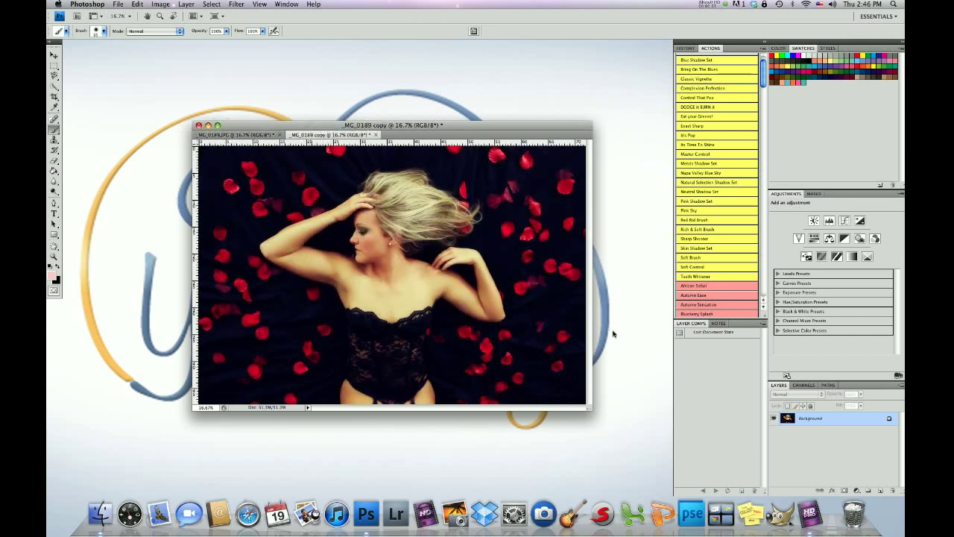
{"action": "left_click", "coordinate": [229, 135]}
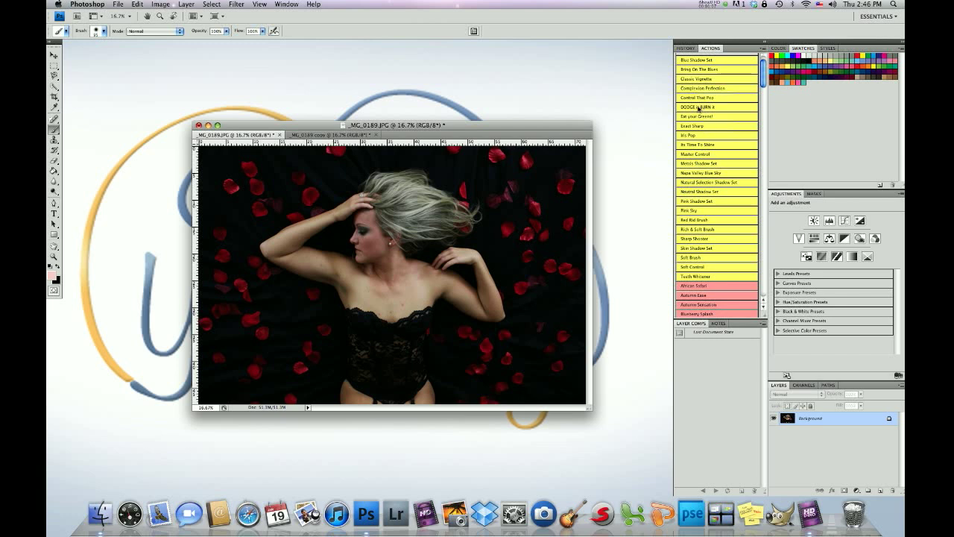
{"action": "left_click", "coordinate": [687, 136]}
Run the Its Time To Shine action to brighten and sharpen the photo
{"action": "left_click", "coordinate": [699, 146]}
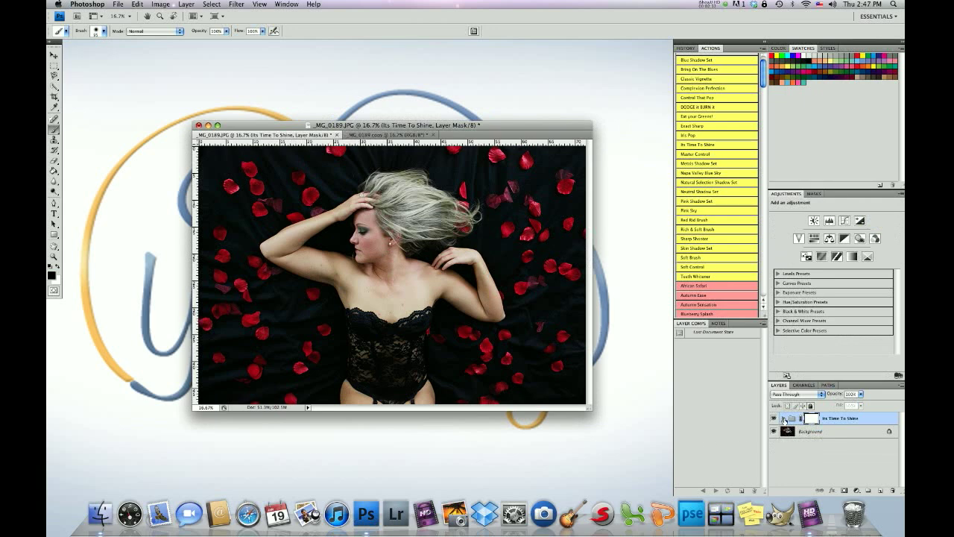
Lower the Shine Sharp layer inside the Its Time To Shine group to 50% opacity
{"action": "left_click", "coordinate": [783, 420]}
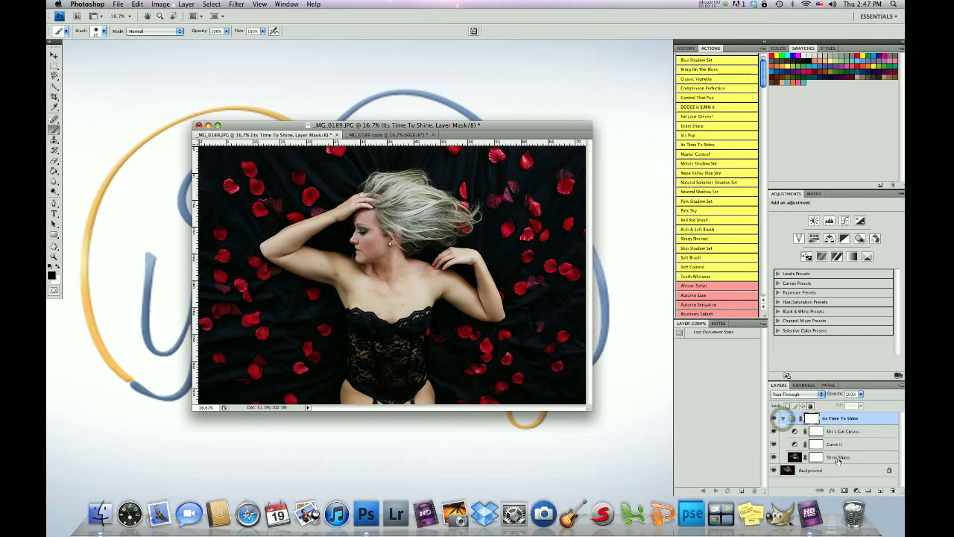
{"action": "left_click", "coordinate": [839, 458]}
{"action": "left_click", "coordinate": [862, 394]}
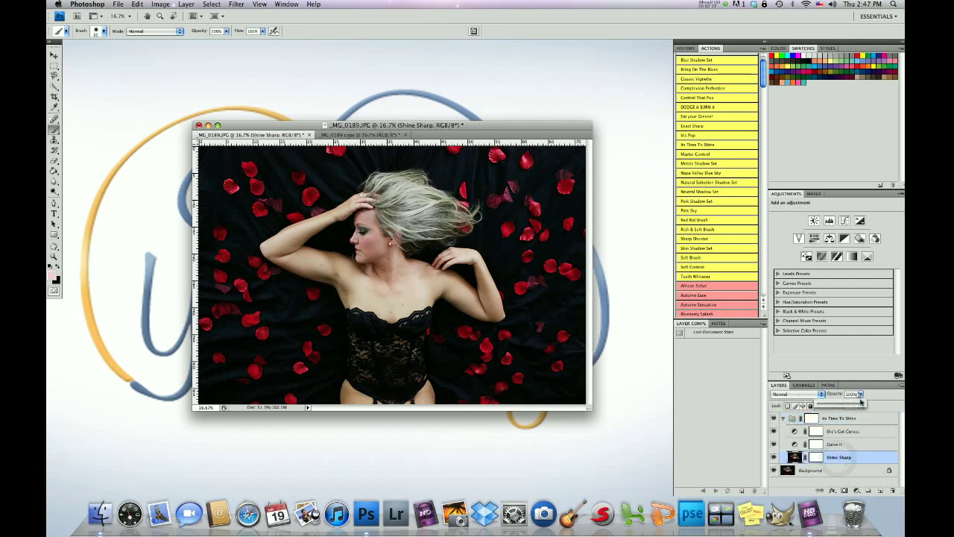
{"action": "left_click_drag", "start_coordinate": [865, 402], "coordinate": [840, 402]}
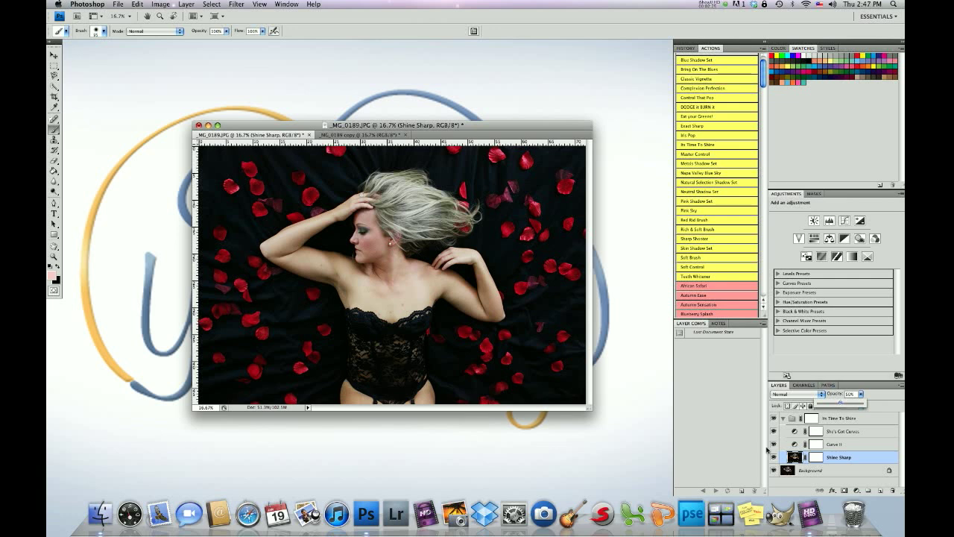
{"action": "left_click", "coordinate": [783, 422]}
{"action": "left_click", "coordinate": [783, 422]}
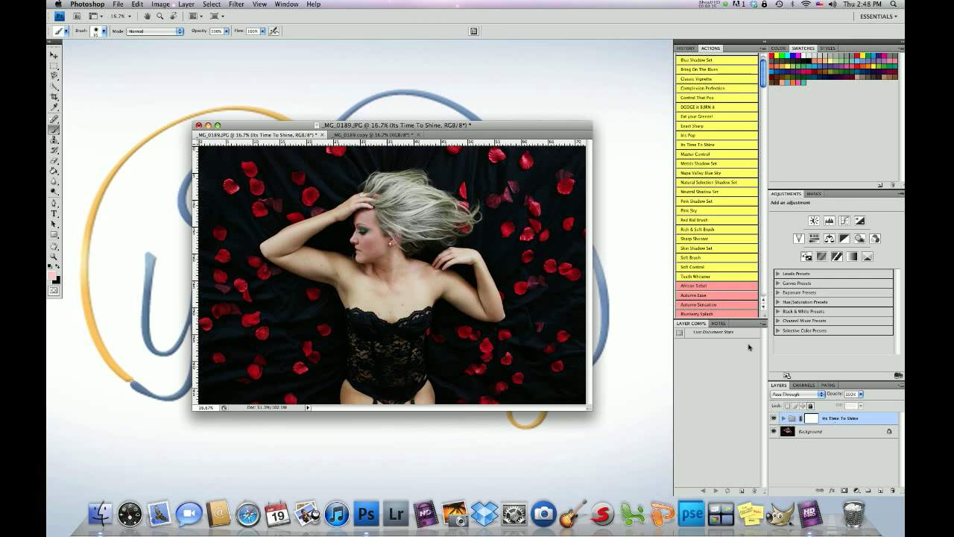
Run the Vintage Instant Photo action and drop its group opacity to about 75%
{"action": "left_click_drag", "start_coordinate": [763, 84], "coordinate": [761, 110]}
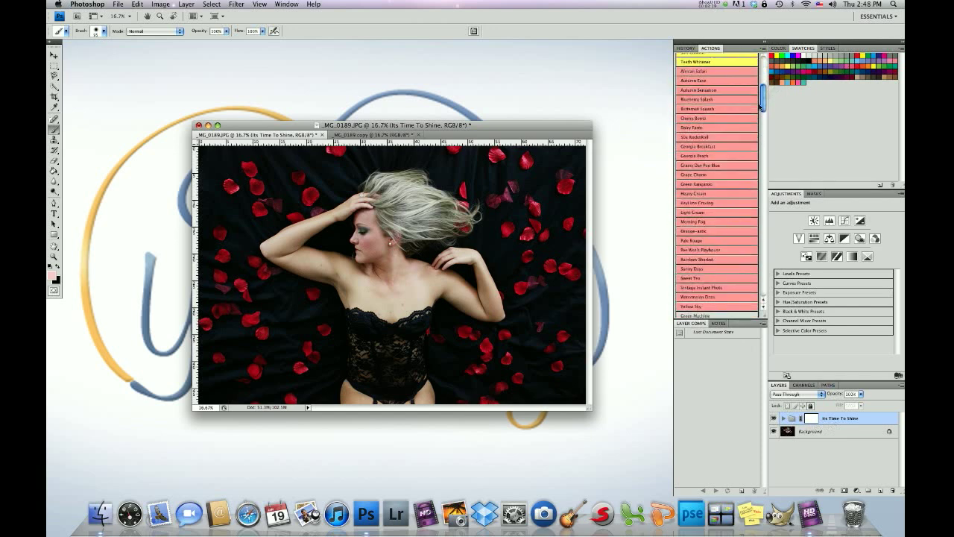
{"action": "left_click", "coordinate": [714, 297]}
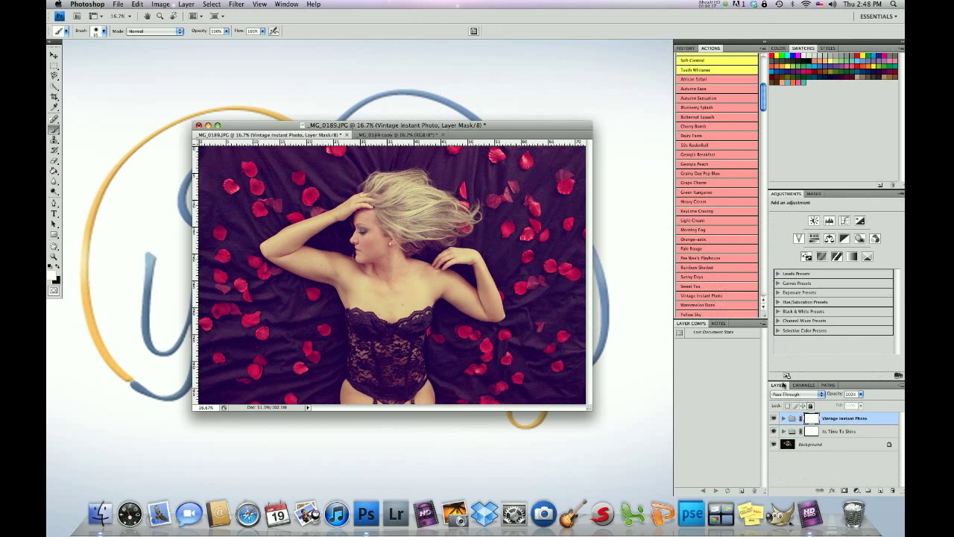
{"action": "left_click_drag", "start_coordinate": [862, 398], "coordinate": [850, 408]}
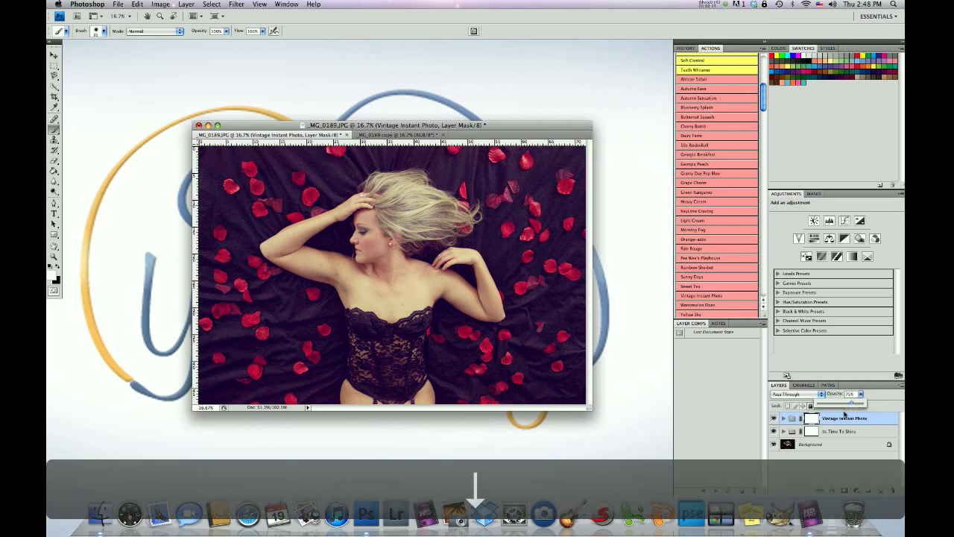
Set the Pink Posey layer's blend mode to Overlay
{"action": "left_click", "coordinate": [783, 421]}
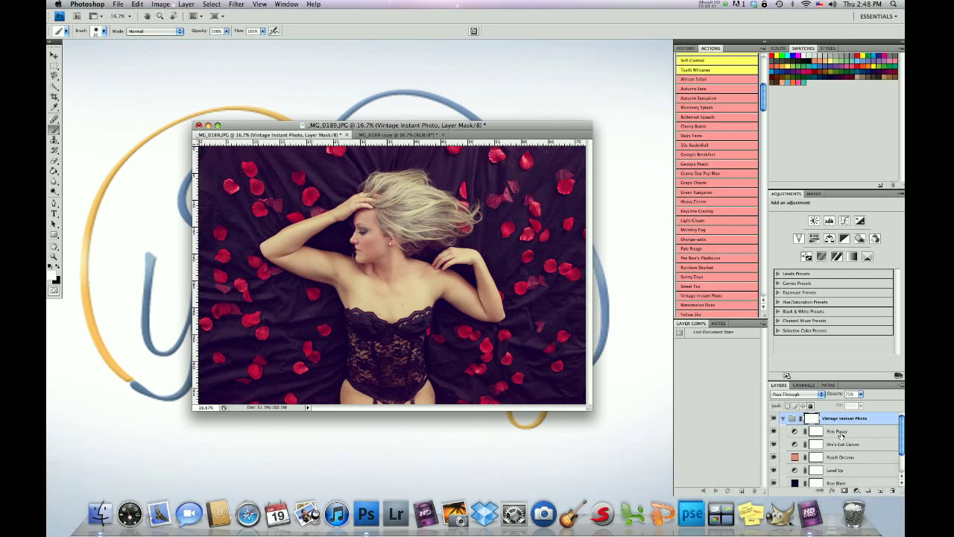
{"action": "left_click", "coordinate": [839, 432]}
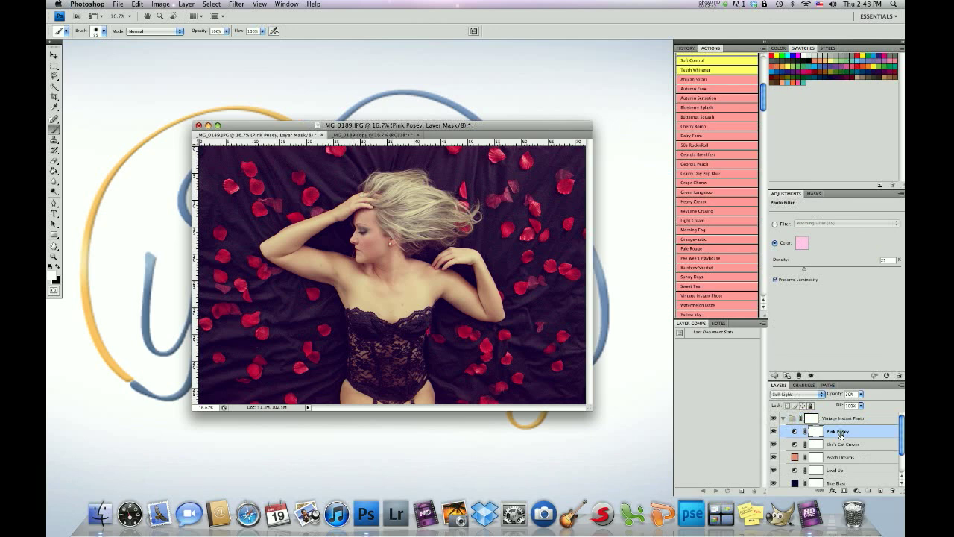
{"action": "left_click", "coordinate": [821, 394]}
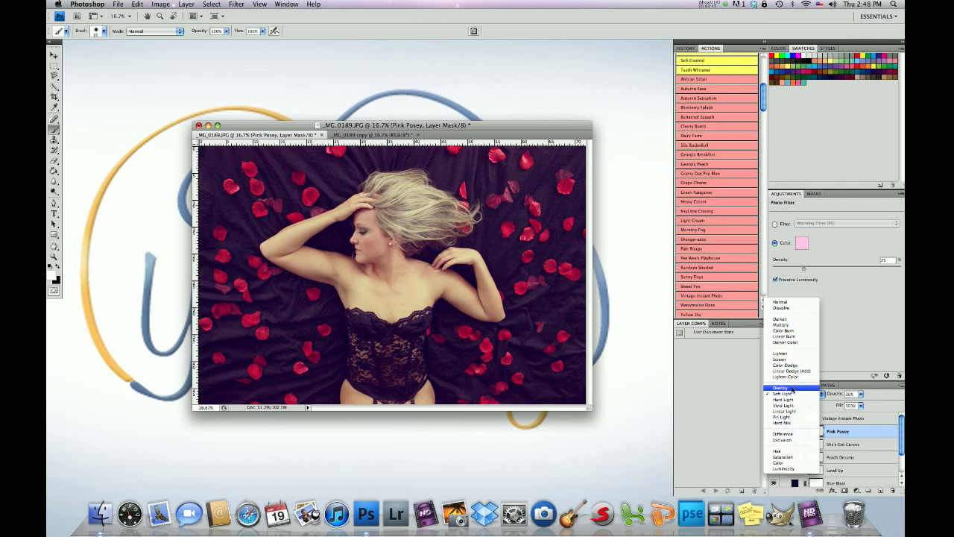
{"action": "left_click", "coordinate": [793, 390]}
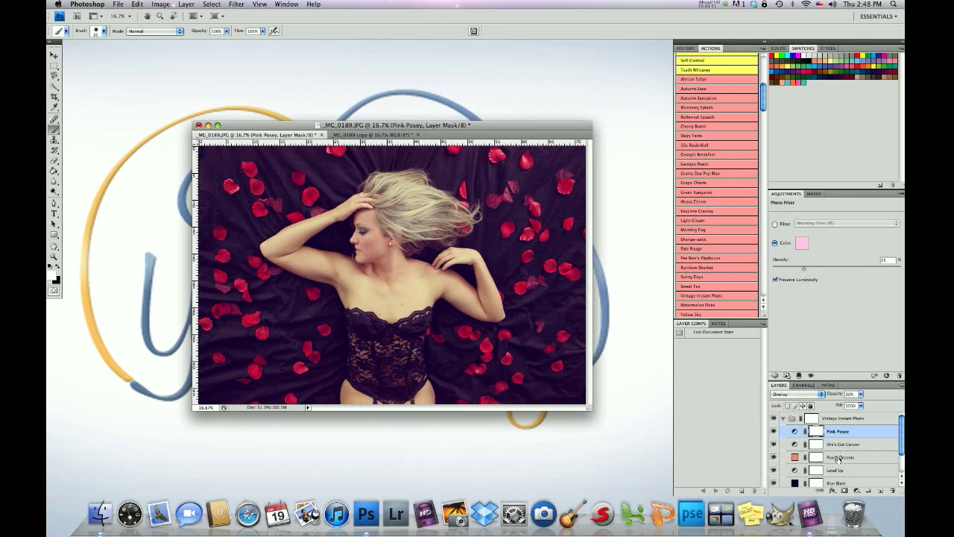
Set Peach Dreams to Color Burn blend mode and lower its opacity below 40%
{"action": "left_click", "coordinate": [839, 460]}
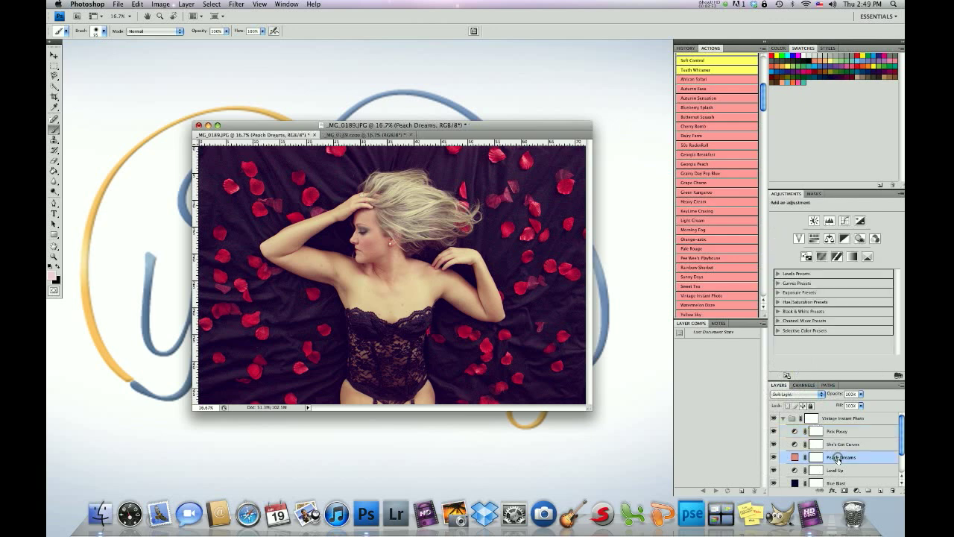
{"action": "left_click", "coordinate": [860, 394]}
{"action": "left_click_drag", "start_coordinate": [859, 403], "coordinate": [837, 405]}
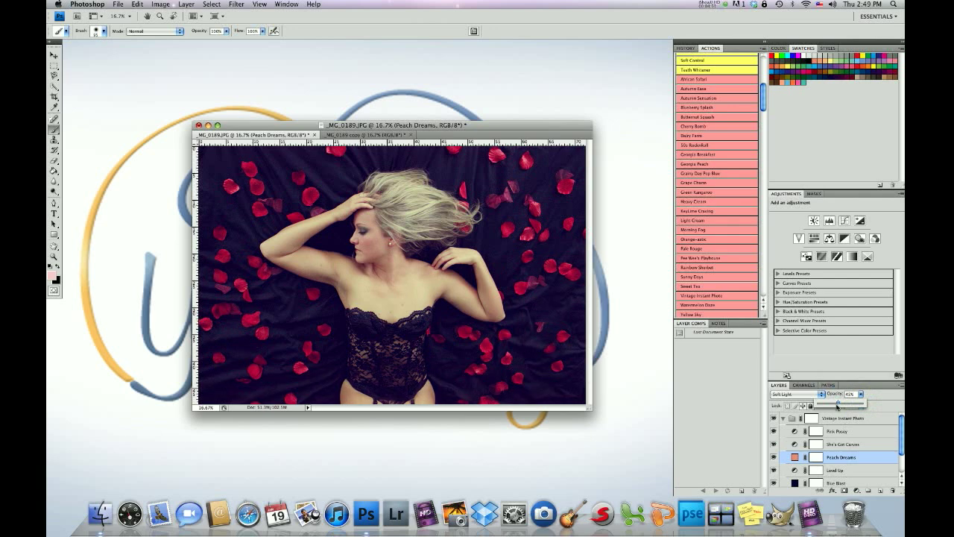
{"action": "left_click", "coordinate": [821, 395]}
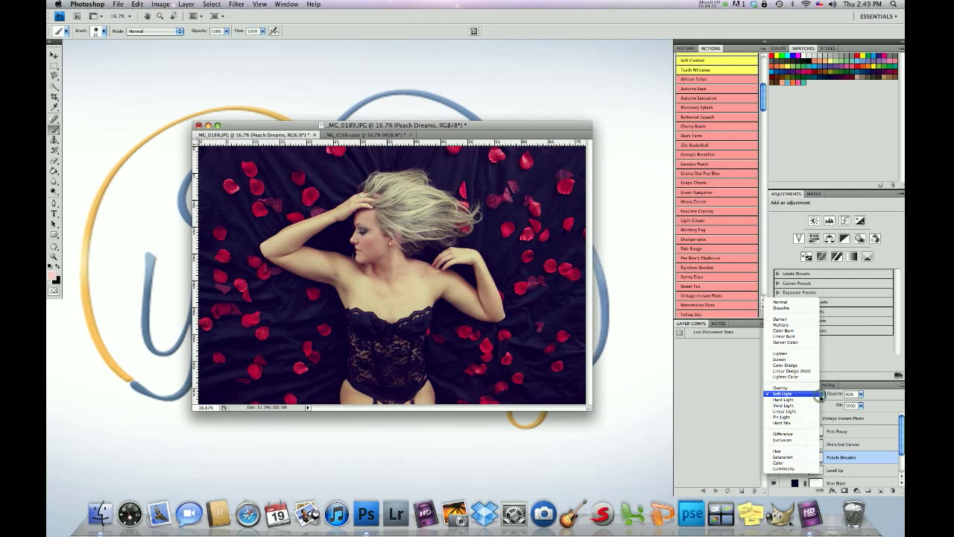
{"action": "left_click", "coordinate": [788, 332]}
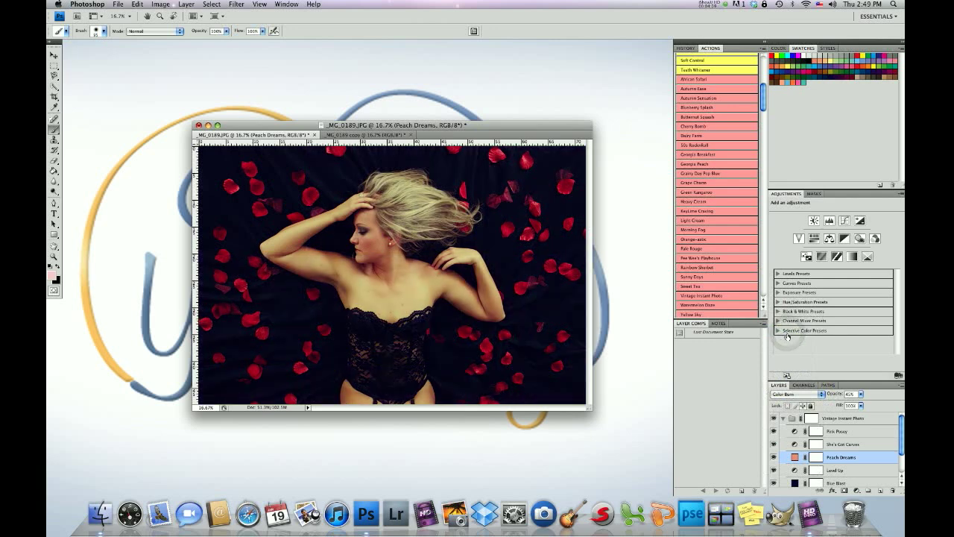
{"action": "left_click", "coordinate": [860, 394]}
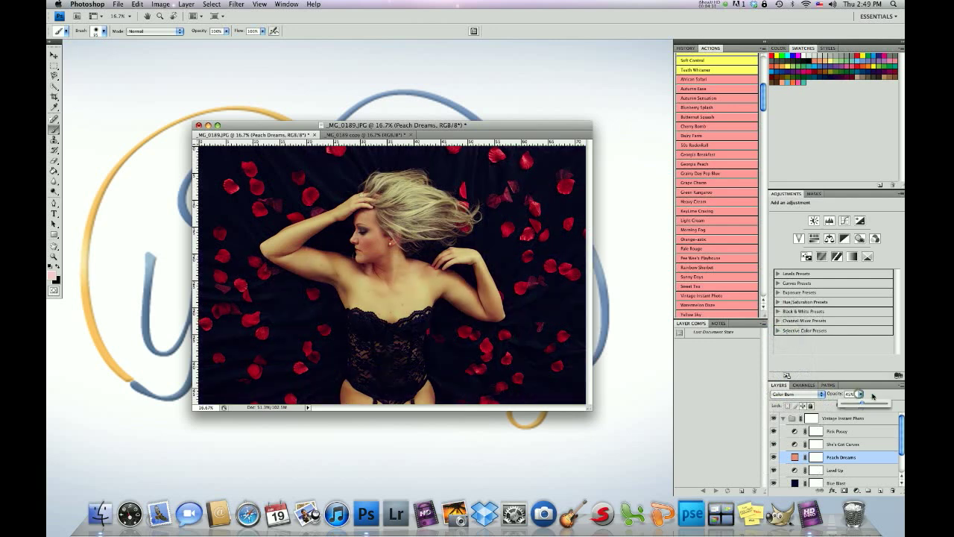
{"action": "left_click_drag", "start_coordinate": [863, 403], "coordinate": [861, 403]}
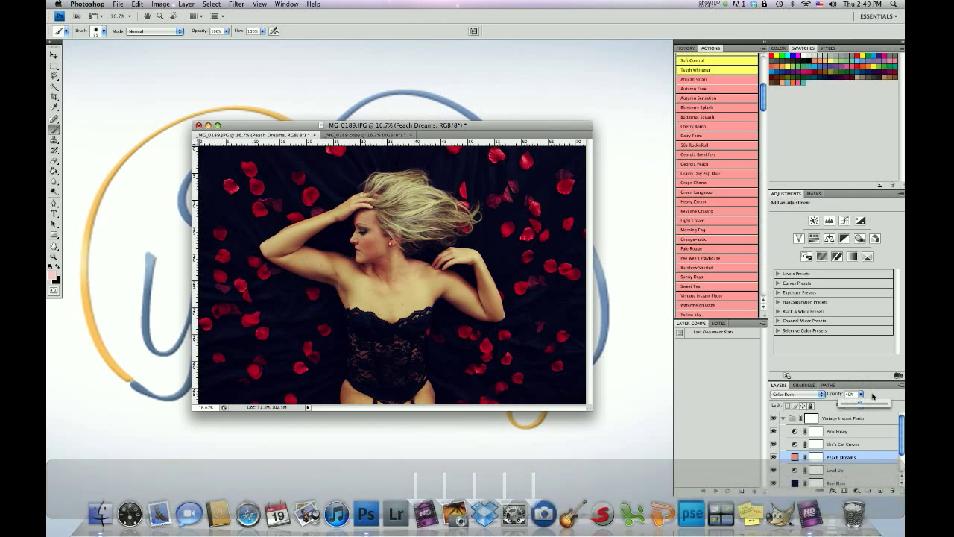
{"action": "key", "text": "Down"}
{"action": "key", "text": "Down"}
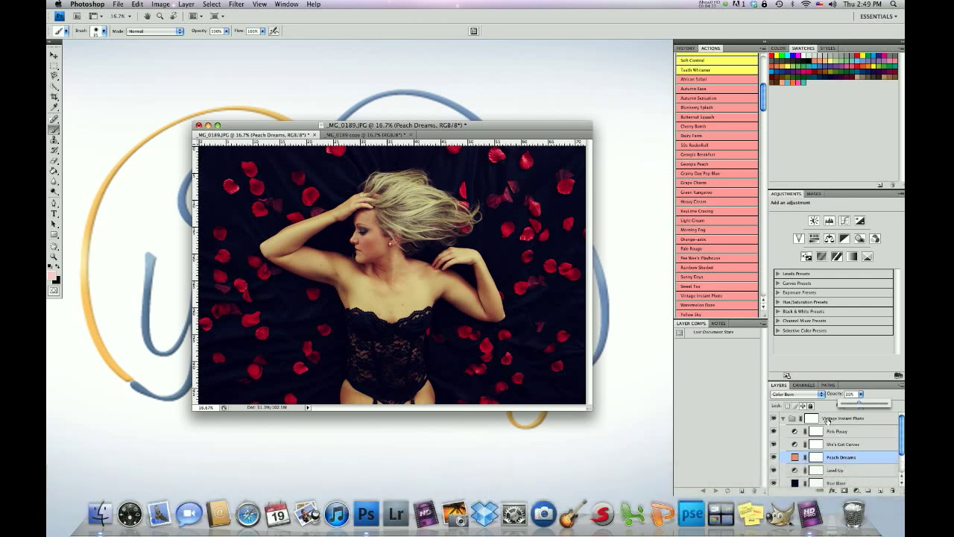
Collapse the Vintage Instant Photo group and run the Day Dreamer action from the blue set
{"action": "left_click", "coordinate": [829, 419]}
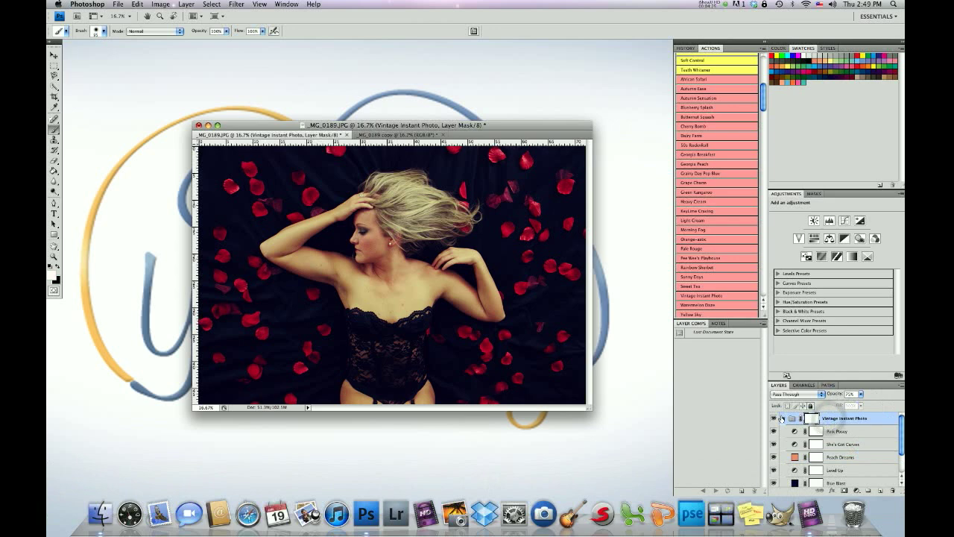
{"action": "left_click", "coordinate": [781, 419]}
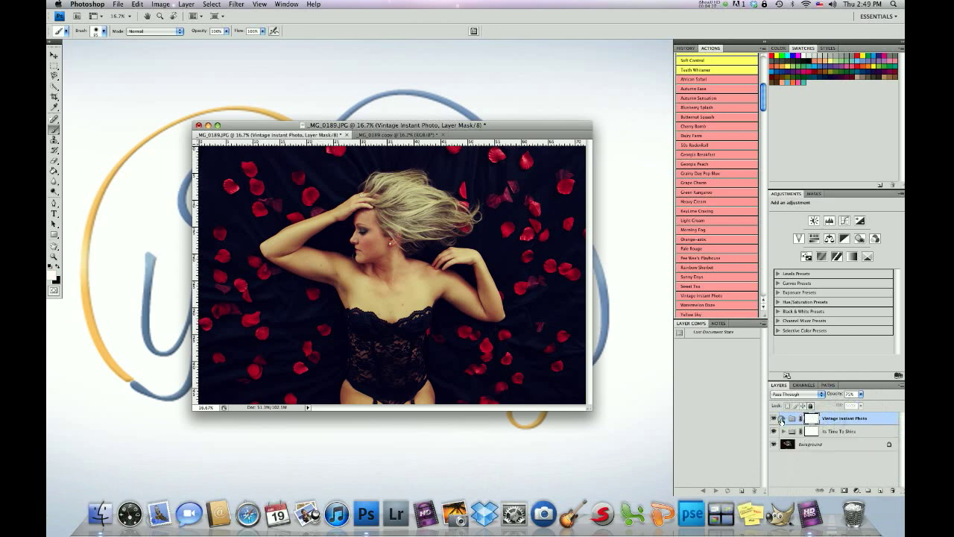
{"action": "left_click_drag", "start_coordinate": [762, 88], "coordinate": [748, 200]}
{"action": "scroll", "coordinate": [748, 200], "scroll_direction": "down", "scroll_amount": 3}
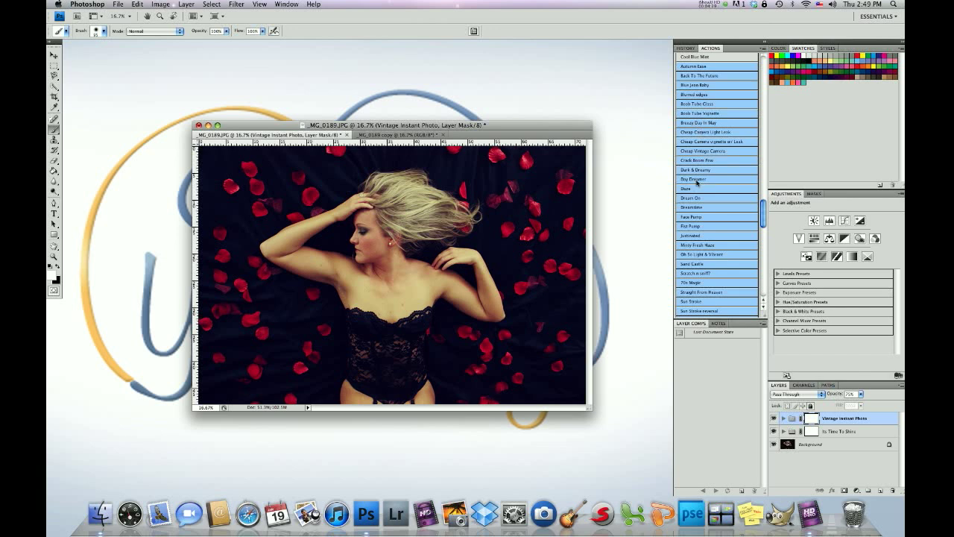
{"action": "left_click", "coordinate": [695, 180]}
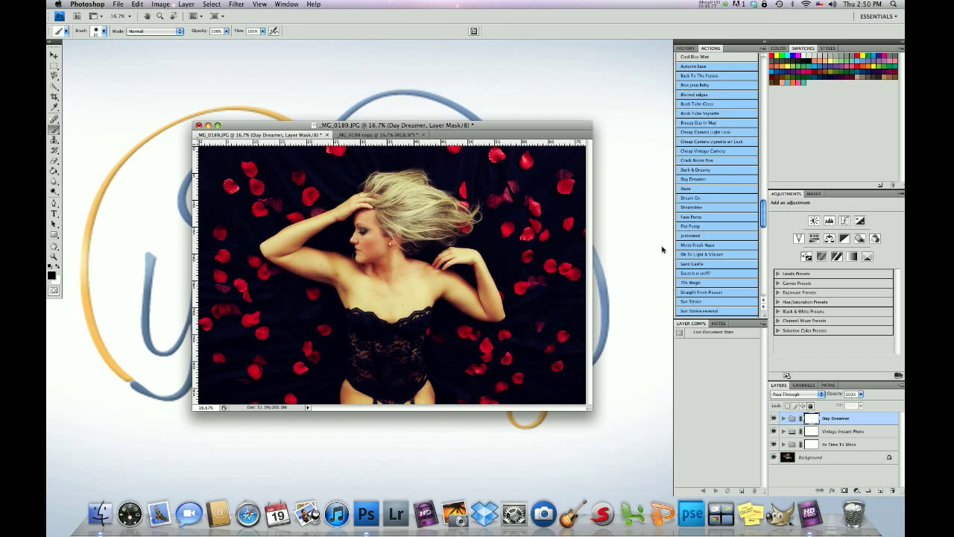
Run the Soft Brush action from the yellow set to add a masked merged layer
{"action": "left_click_drag", "start_coordinate": [766, 213], "coordinate": [757, 90]}
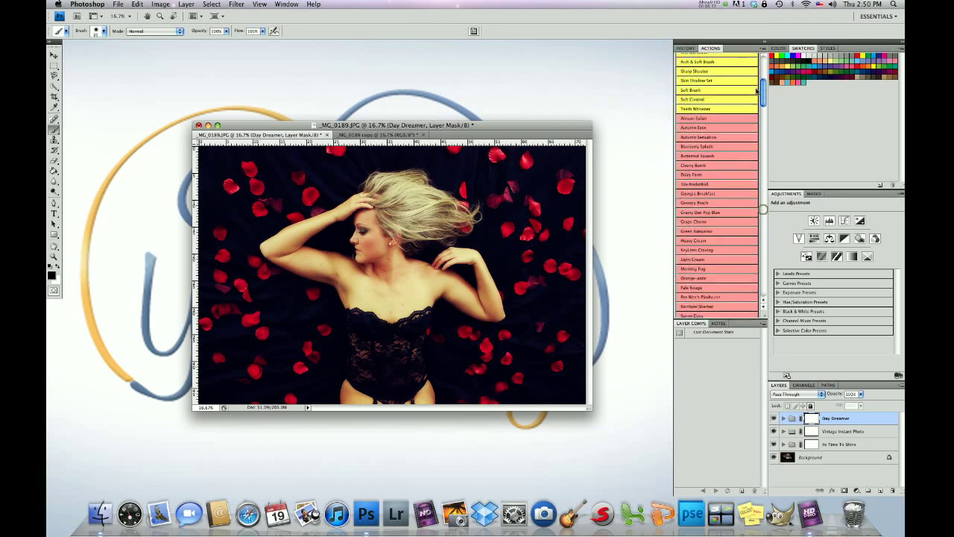
{"action": "scroll", "coordinate": [757, 89], "scroll_direction": "up", "scroll_amount": 5}
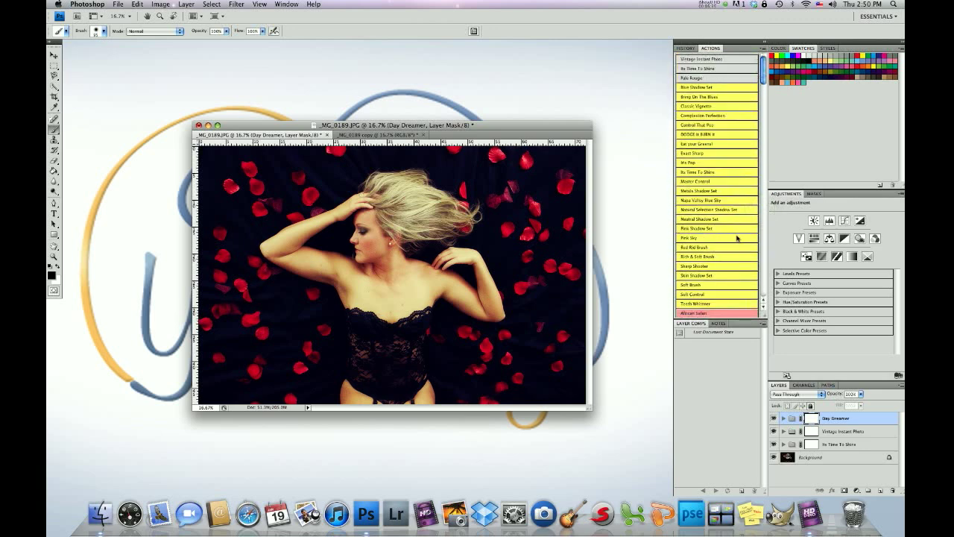
{"action": "left_click", "coordinate": [704, 285]}
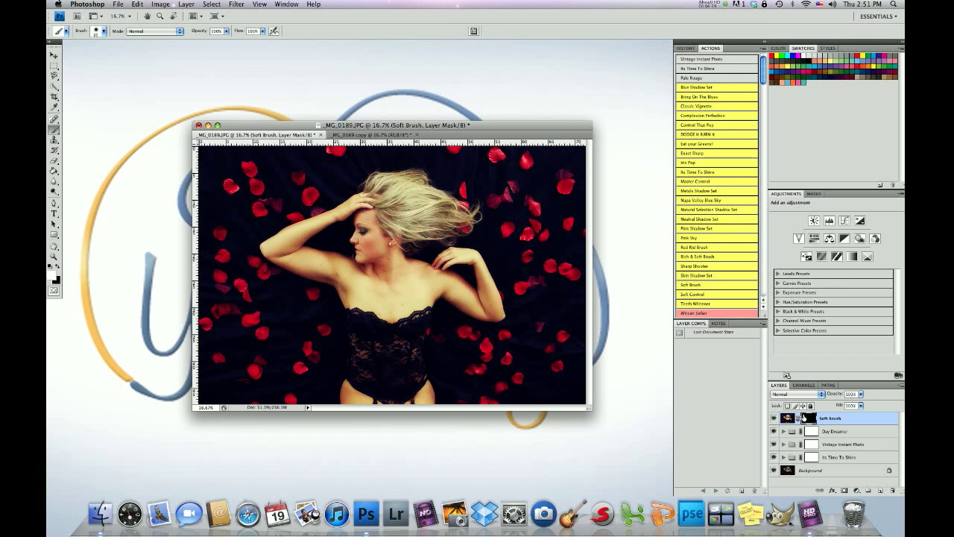
Make white the foreground, lower brush opacity, and enlarge the brush past 500 px for mask painting
{"action": "key", "text": "x"}
{"action": "left_click", "coordinate": [57, 271]}
{"action": "left_click_drag", "start_coordinate": [226, 31], "coordinate": [188, 50]}
{"action": "left_click", "coordinate": [104, 31]}
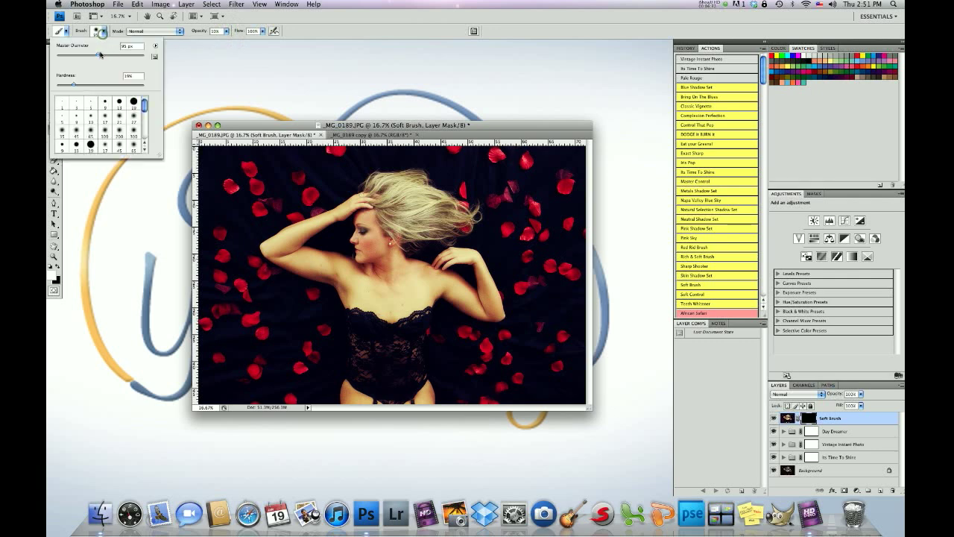
{"action": "left_click_drag", "start_coordinate": [109, 54], "coordinate": [141, 56]}
{"action": "left_click", "coordinate": [139, 57]}
{"action": "key", "text": "Return"}
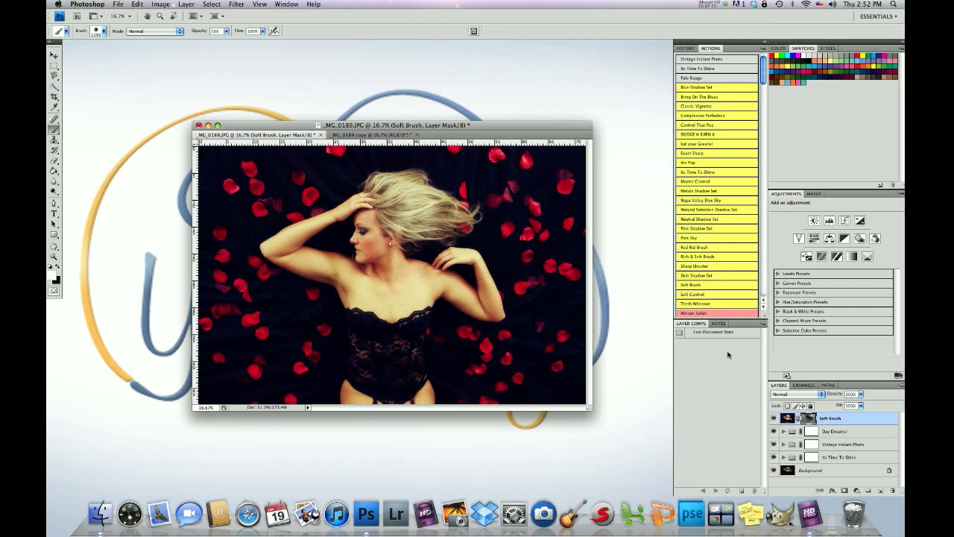
Run DODGE it BURN it, then with a 400 px brush burn hair by the ear and dodge parts of the hair
{"action": "left_click", "coordinate": [704, 135]}
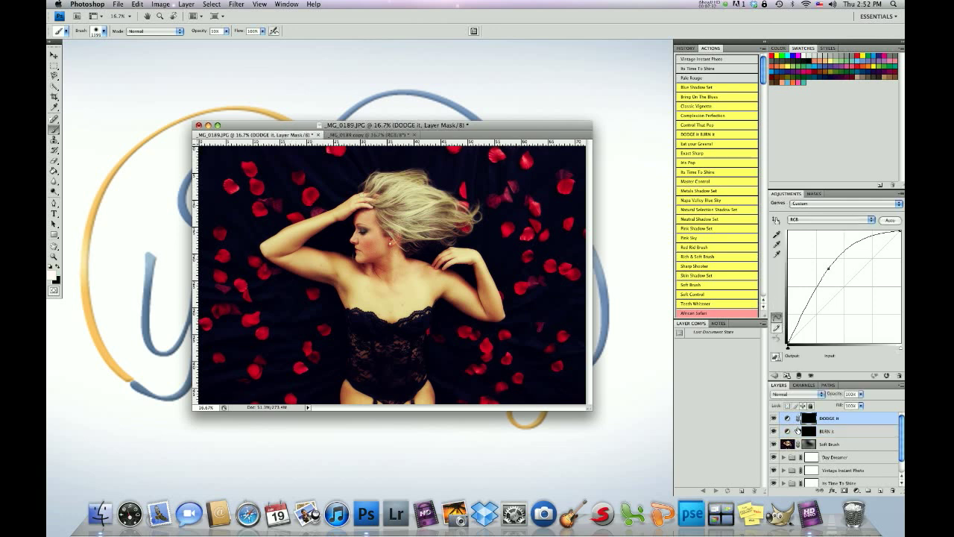
{"action": "left_click", "coordinate": [804, 432]}
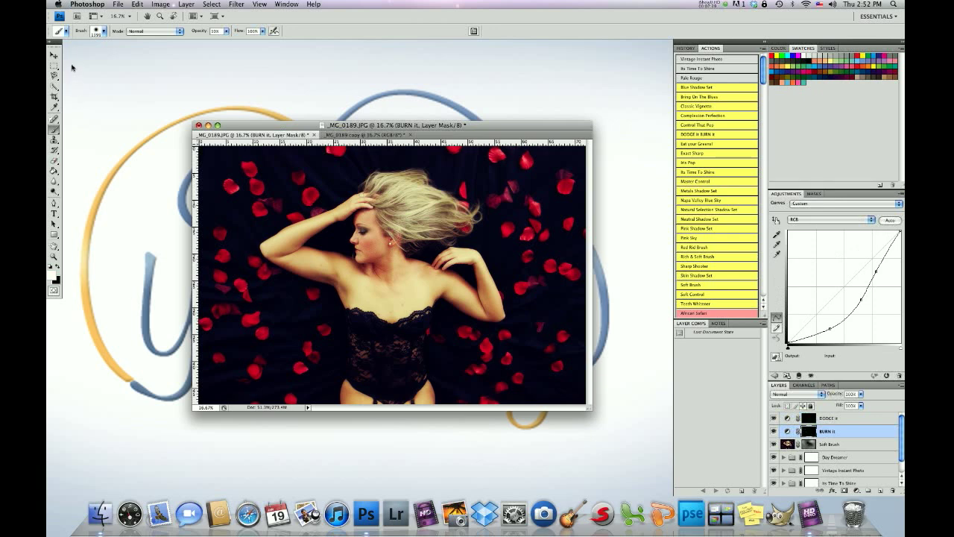
{"action": "left_click", "coordinate": [100, 33]}
{"action": "left_click_drag", "start_coordinate": [137, 54], "coordinate": [117, 52]}
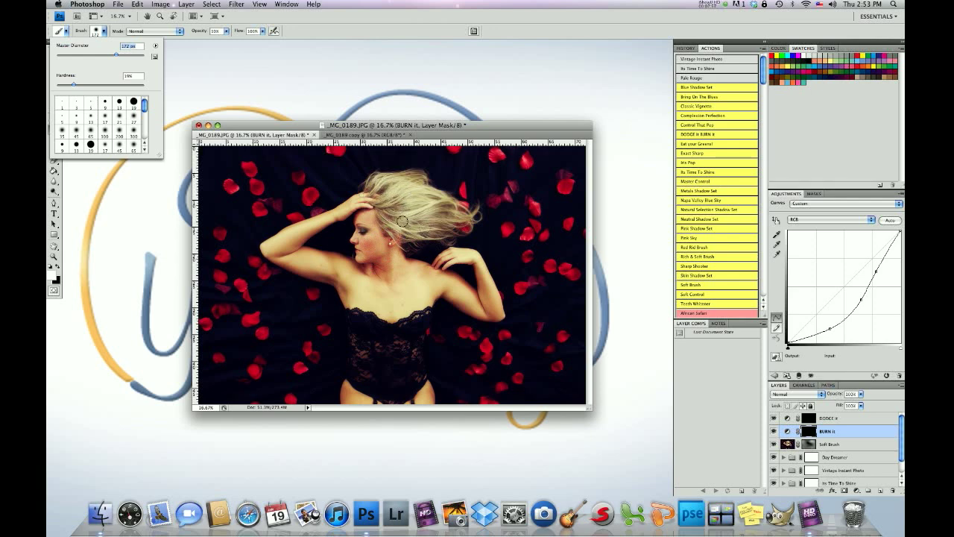
{"action": "left_click", "coordinate": [337, 124]}
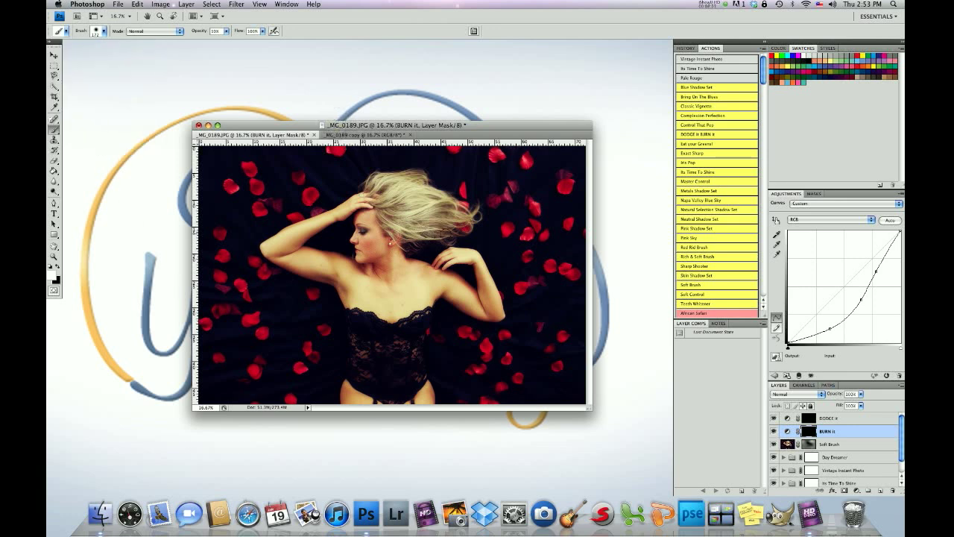
{"action": "mouse_move", "coordinate": [433, 232]}
{"action": "left_mouse_down"}
{"action": "mouse_move", "coordinate": [443, 232]}
{"action": "mouse_move", "coordinate": [443, 203]}
{"action": "mouse_move", "coordinate": [407, 218]}
{"action": "mouse_move", "coordinate": [440, 209]}
{"action": "mouse_move", "coordinate": [393, 209]}
{"action": "mouse_move", "coordinate": [374, 184]}
{"action": "mouse_move", "coordinate": [384, 196]}
{"action": "mouse_move", "coordinate": [373, 186]}
{"action": "mouse_move", "coordinate": [388, 188]}
{"action": "mouse_move", "coordinate": [397, 213]}
{"action": "mouse_move", "coordinate": [387, 225]}
{"action": "mouse_move", "coordinate": [385, 214]}
{"action": "mouse_move", "coordinate": [386, 229]}
{"action": "mouse_move", "coordinate": [403, 214]}
{"action": "mouse_move", "coordinate": [386, 231]}
{"action": "mouse_move", "coordinate": [433, 235]}
{"action": "mouse_move", "coordinate": [432, 228]}
{"action": "left_mouse_up"}
{"action": "left_click", "coordinate": [807, 419]}
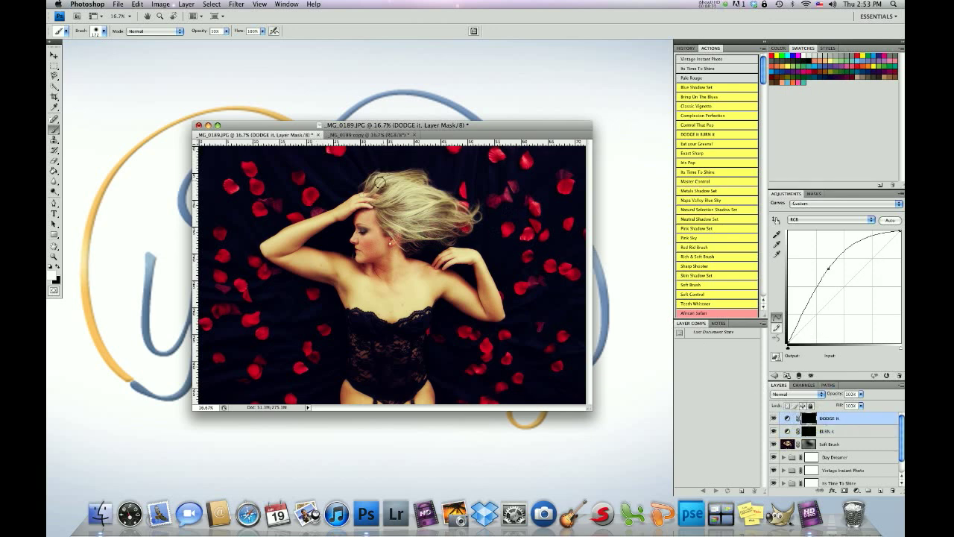
{"action": "mouse_move", "coordinate": [400, 183]}
{"action": "left_mouse_down"}
{"action": "mouse_move", "coordinate": [424, 197]}
{"action": "mouse_move", "coordinate": [405, 204]}
{"action": "mouse_move", "coordinate": [423, 205]}
{"action": "mouse_move", "coordinate": [405, 215]}
{"action": "mouse_move", "coordinate": [414, 222]}
{"action": "mouse_move", "coordinate": [405, 225]}
{"action": "mouse_move", "coordinate": [427, 230]}
{"action": "left_mouse_up"}
Set DODGE it opacity to 59% and BURN it opacity to about 50%
{"action": "left_click", "coordinate": [862, 395]}
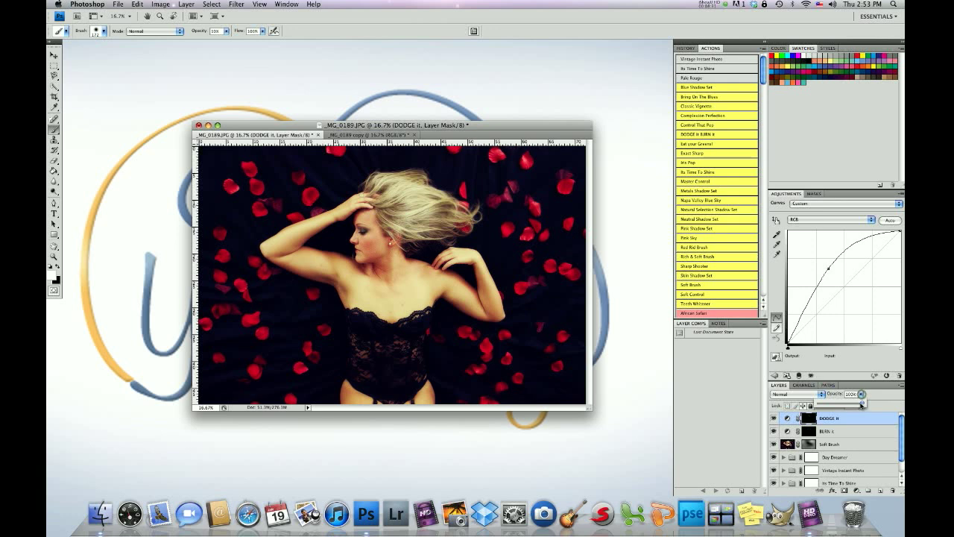
{"action": "left_click_drag", "start_coordinate": [861, 403], "coordinate": [842, 404]}
{"action": "left_click", "coordinate": [829, 430]}
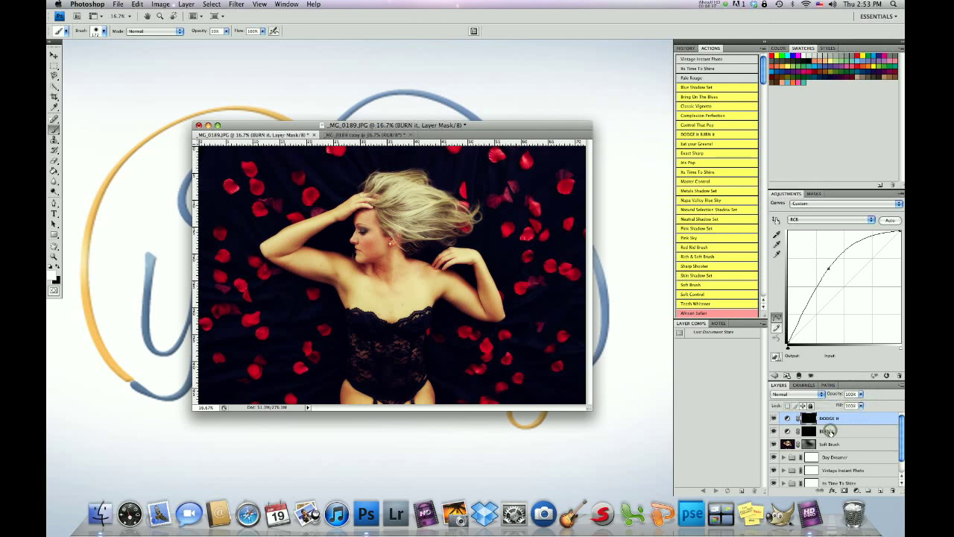
{"action": "left_click", "coordinate": [860, 395]}
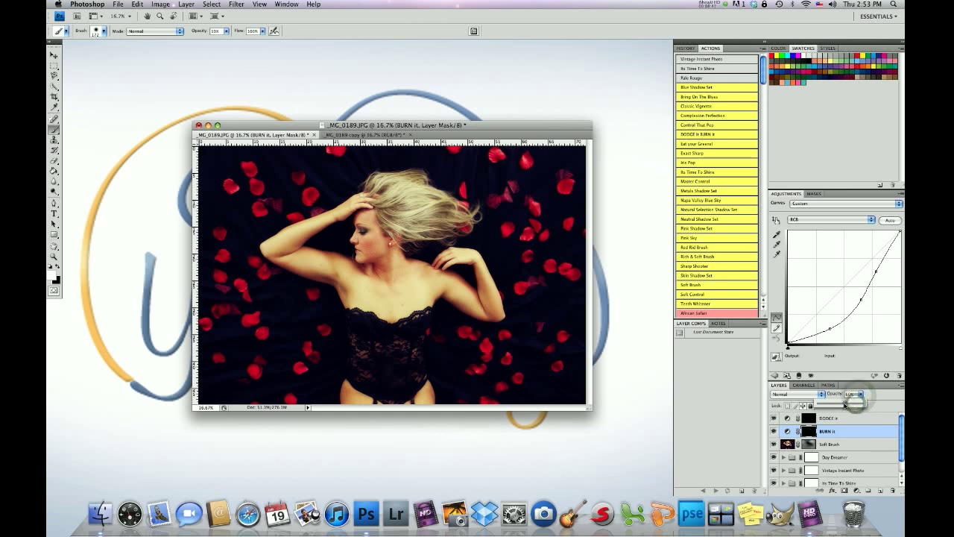
{"action": "left_click_drag", "start_coordinate": [855, 402], "coordinate": [841, 404]}
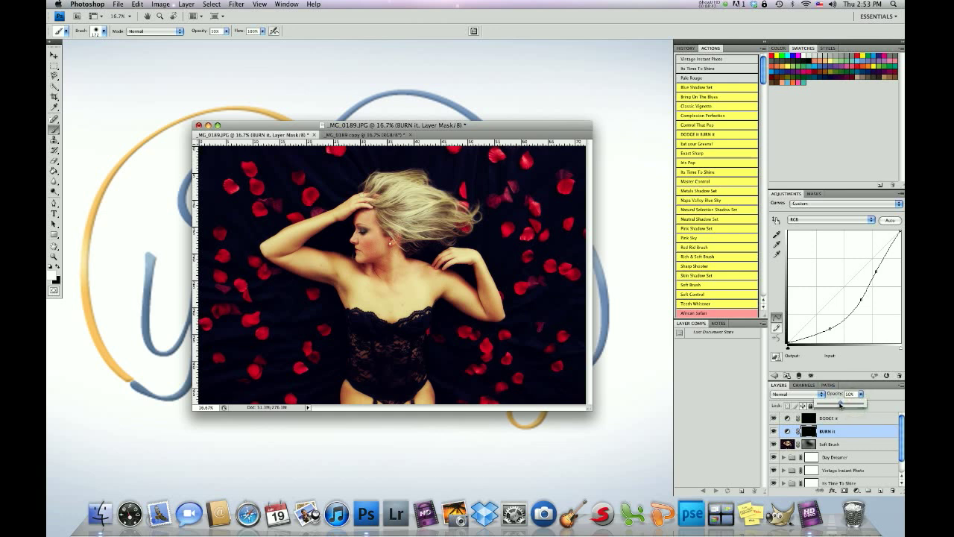
{"action": "left_click", "coordinate": [827, 421]}
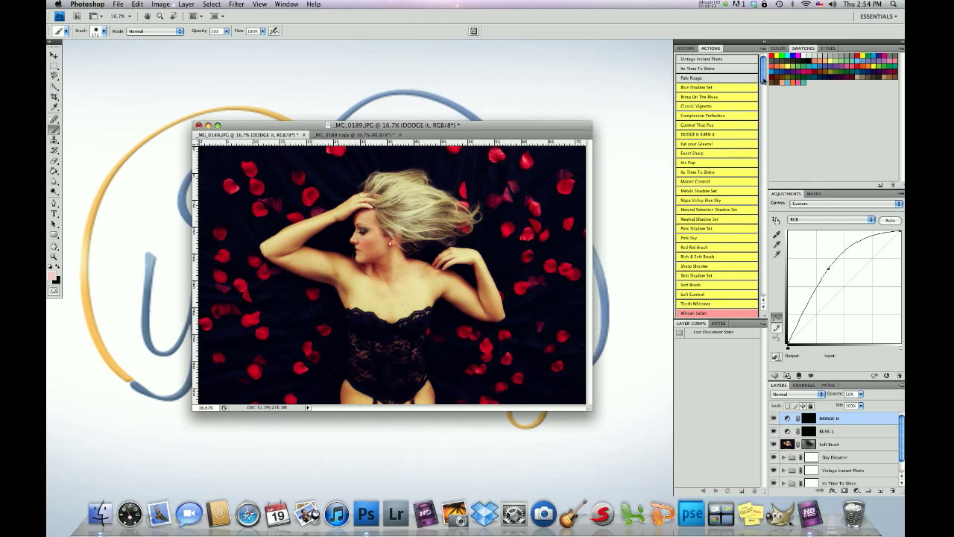
{"action": "left_click_drag", "start_coordinate": [764, 79], "coordinate": [753, 225]}
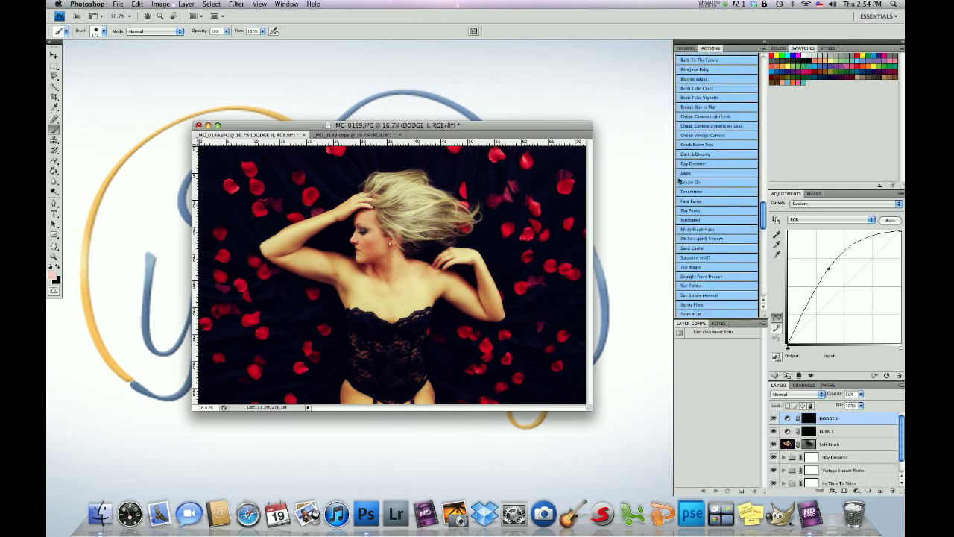
Run the Crack Boom Pow action for punchier contrast and richer reds
{"action": "left_click", "coordinate": [698, 145]}
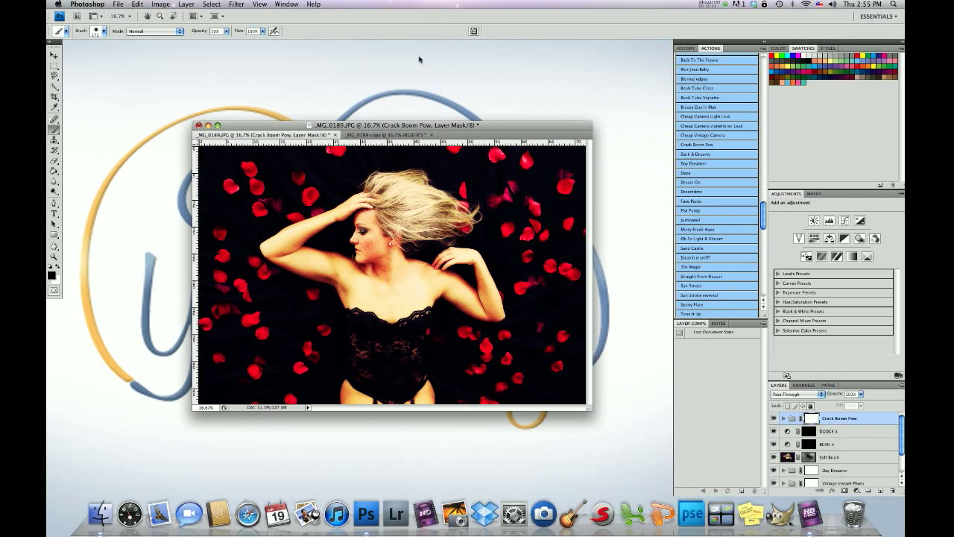
Invert the Crack Boom Pow group's layer mask to black with Image > Adjustments > Invert
{"action": "left_click", "coordinate": [163, 4]}
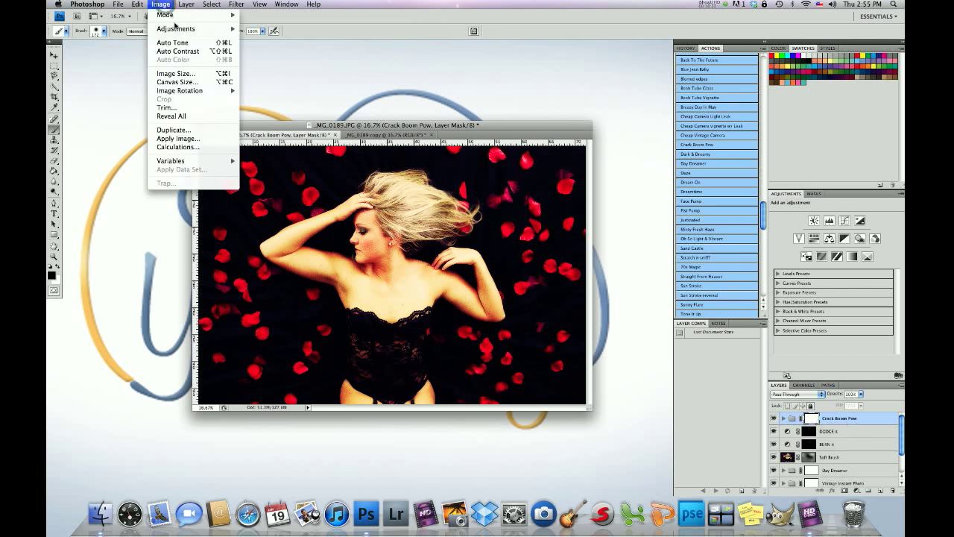
{"action": "mouse_move", "coordinate": [174, 29]}
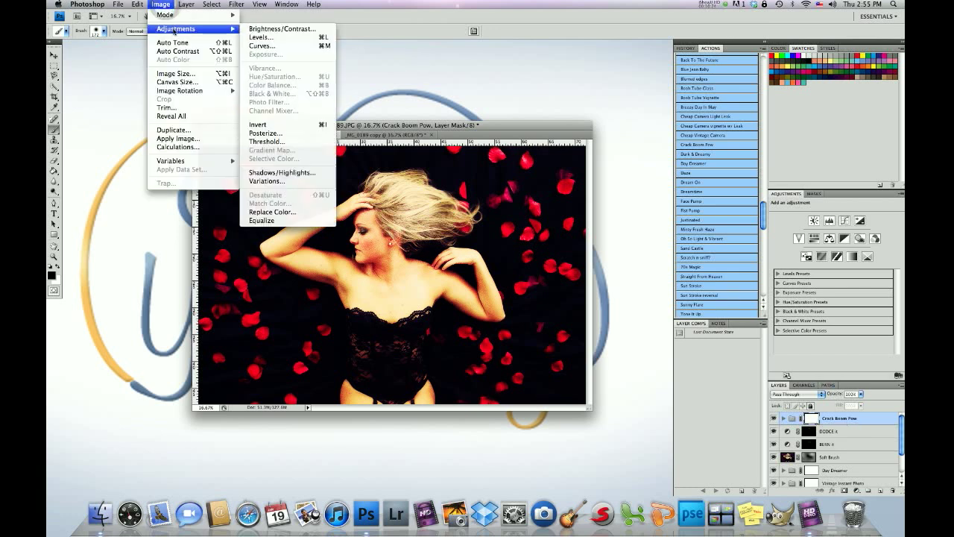
{"action": "left_click", "coordinate": [283, 126]}
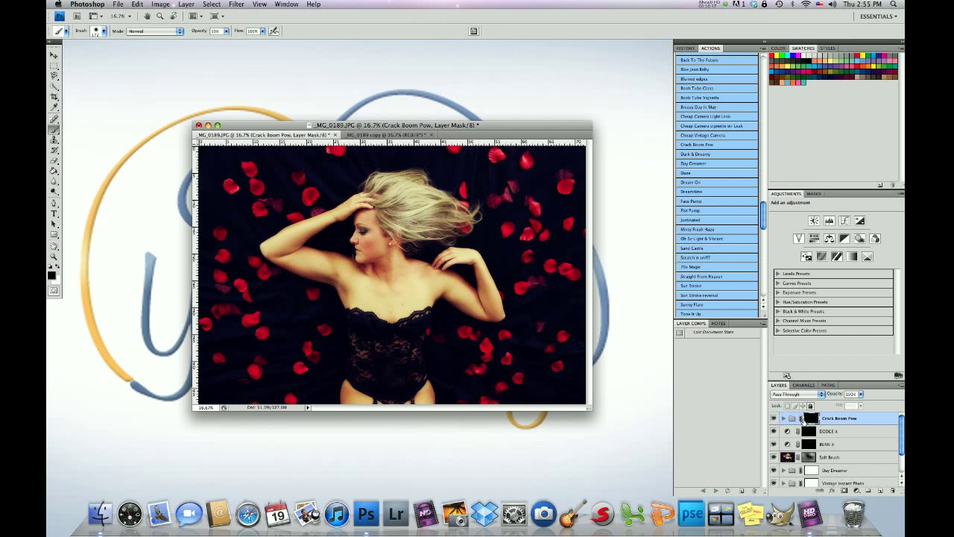
Make white the foreground colour and set brush opacity to 25%
{"action": "left_click", "coordinate": [57, 266]}
{"action": "left_click", "coordinate": [225, 31]}
{"action": "left_click_drag", "start_coordinate": [225, 38], "coordinate": [228, 36]}
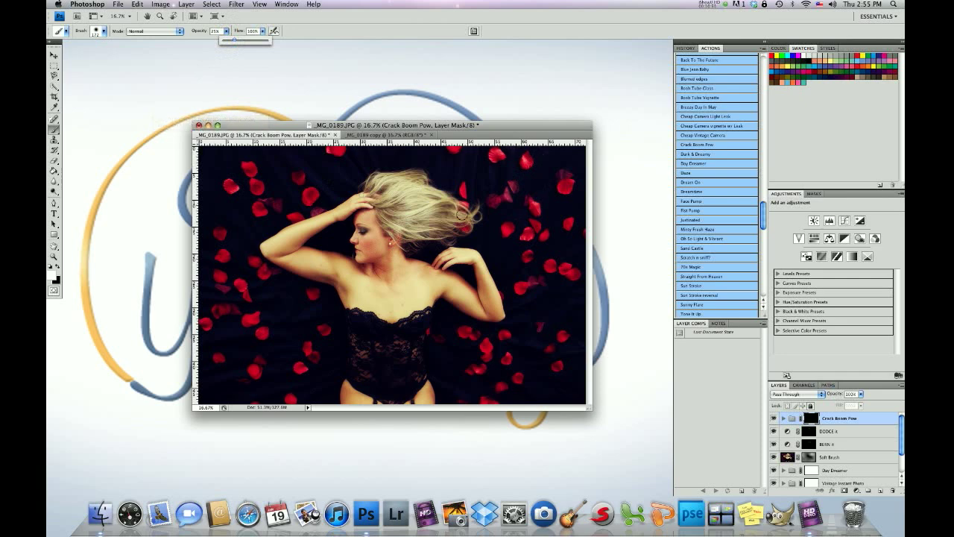
Paint the effect back onto the left-side, top-edge and upper-right rose petals
{"action": "left_click", "coordinate": [230, 185]}
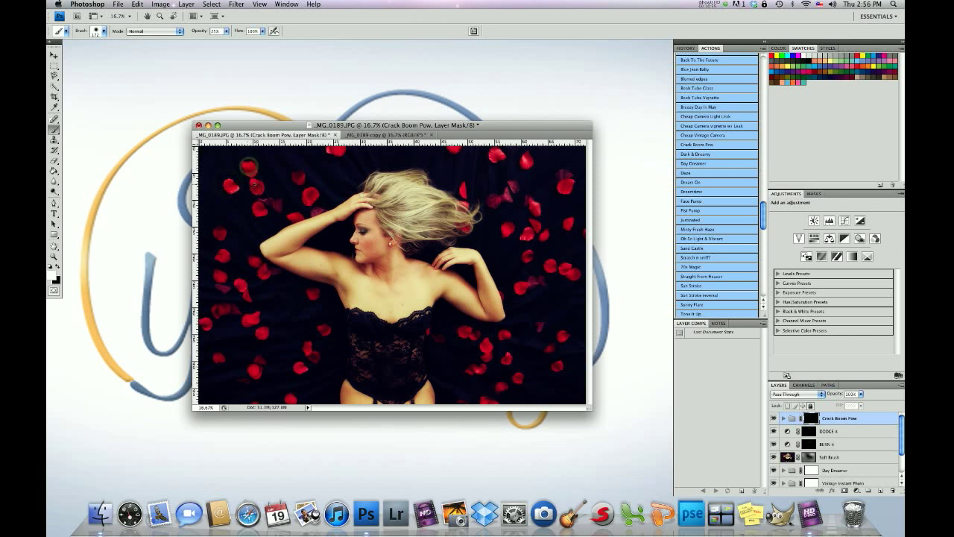
{"action": "left_click", "coordinate": [255, 183]}
{"action": "left_click", "coordinate": [258, 207]}
{"action": "left_click", "coordinate": [454, 147]}
{"action": "left_click", "coordinate": [496, 155]}
{"action": "left_click", "coordinate": [565, 184]}
{"action": "left_click", "coordinate": [531, 207]}
Paint the effect onto the remaining right-side and bottom-edge rose petals
{"action": "left_click", "coordinate": [527, 234]}
{"action": "left_click", "coordinate": [568, 223]}
{"action": "left_click", "coordinate": [550, 267]}
{"action": "left_click", "coordinate": [568, 271]}
{"action": "left_click", "coordinate": [507, 228]}
{"action": "left_click", "coordinate": [519, 287]}
{"action": "left_click", "coordinate": [485, 345]}
{"action": "left_click", "coordinate": [486, 344]}
{"action": "left_click", "coordinate": [472, 337]}
Merge all effect groups into one Background layer with Layer > Flatten Image
{"action": "left_click", "coordinate": [186, 5]}
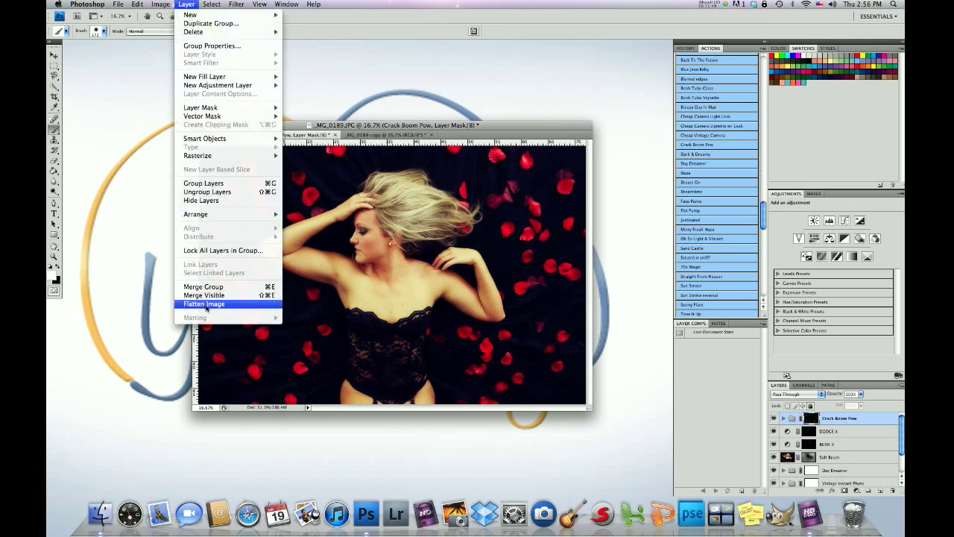
{"action": "left_click", "coordinate": [207, 304]}
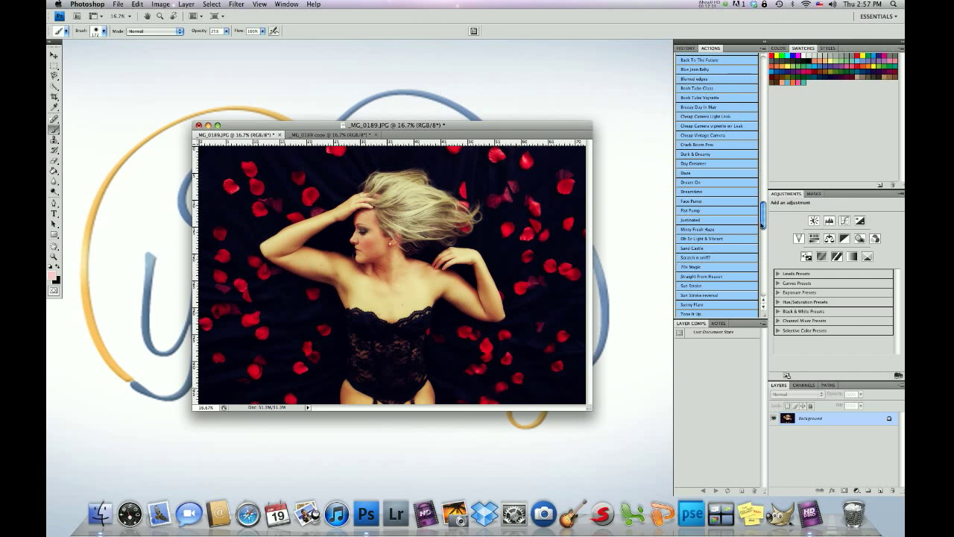
Scroll the Actions panel up to the yellow and pink retouching action sets
{"action": "left_click_drag", "start_coordinate": [763, 223], "coordinate": [760, 77]}
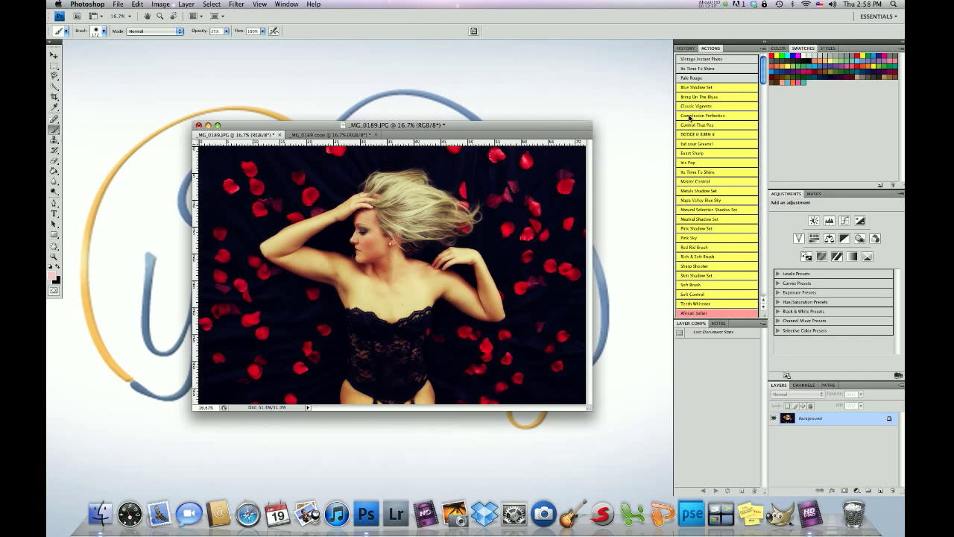
Play the Complexion Perfection action to build its masked skin-smoothing group
{"action": "left_click", "coordinate": [690, 117]}
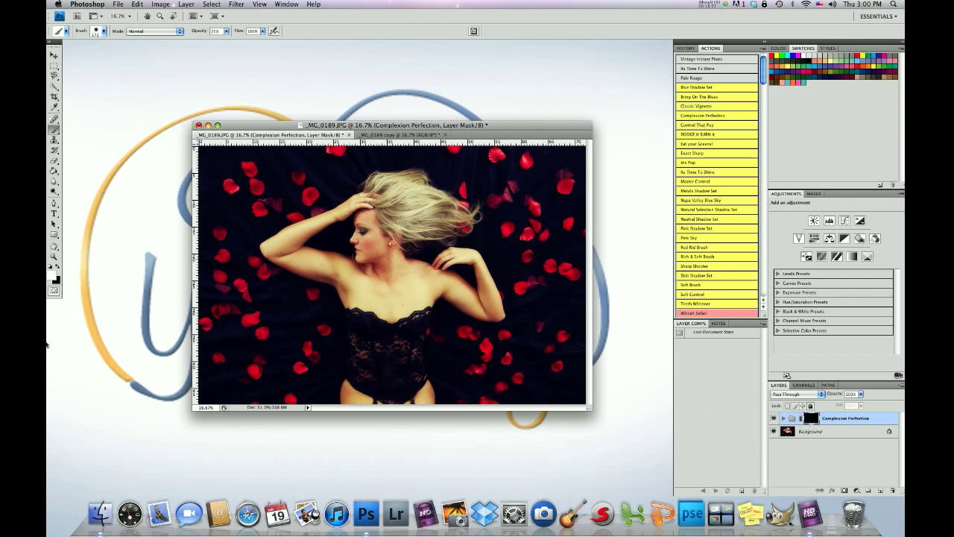
Swap to a white foreground and raise brush opacity to 100%
{"action": "key", "text": "x"}
{"action": "left_click", "coordinate": [104, 31]}
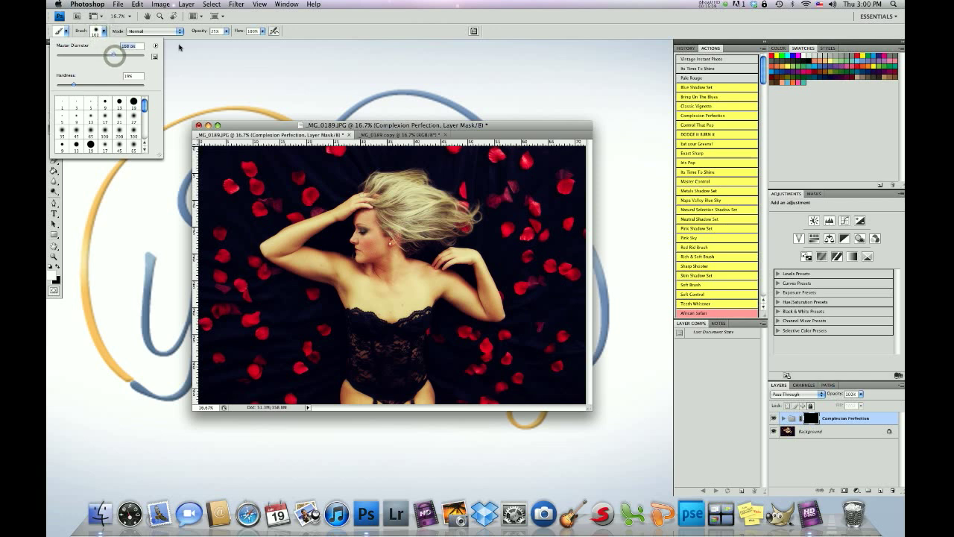
{"action": "left_click", "coordinate": [225, 31]}
{"action": "left_click_drag", "start_coordinate": [225, 39], "coordinate": [263, 40]}
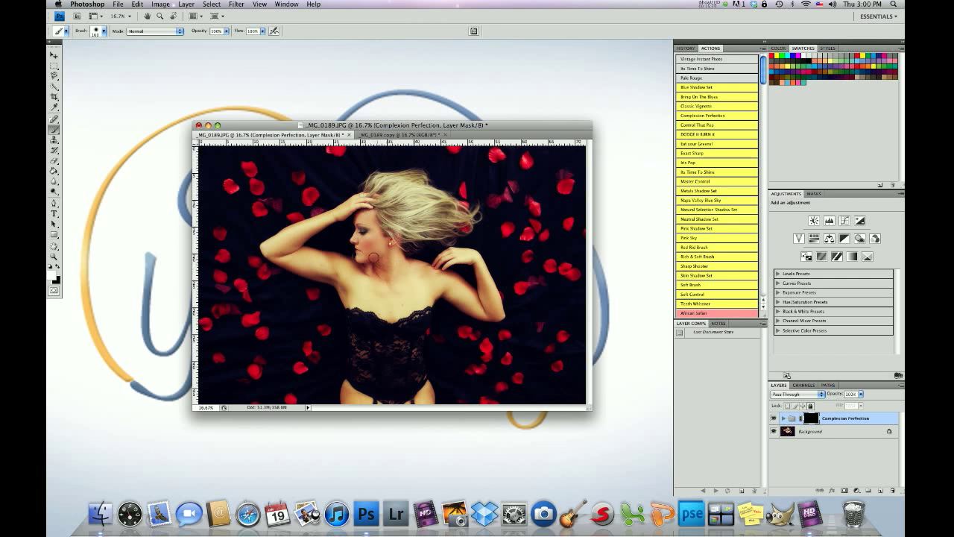
Paint smoothing onto the mask over the neck, collarbone, upper arm and chest
{"action": "mouse_move", "coordinate": [379, 262]}
{"action": "left_mouse_down"}
{"action": "mouse_move", "coordinate": [394, 287]}
{"action": "mouse_move", "coordinate": [386, 267]}
{"action": "mouse_move", "coordinate": [406, 264]}
{"action": "left_mouse_up"}
{"action": "mouse_move", "coordinate": [475, 307]}
{"action": "left_mouse_down"}
{"action": "mouse_move", "coordinate": [450, 294]}
{"action": "mouse_move", "coordinate": [400, 302]}
{"action": "mouse_move", "coordinate": [400, 289]}
{"action": "left_mouse_up"}
{"action": "mouse_move", "coordinate": [404, 298]}
{"action": "left_mouse_down"}
{"action": "mouse_move", "coordinate": [403, 308]}
{"action": "mouse_move", "coordinate": [371, 300]}
{"action": "left_mouse_up"}
{"action": "left_click_drag", "start_coordinate": [403, 303], "coordinate": [413, 287]}
Dab a little extra smoothing onto the face and two spots on the lower body
{"action": "left_click", "coordinate": [374, 235]}
{"action": "left_click", "coordinate": [422, 395]}
{"action": "left_click", "coordinate": [348, 394]}
Revert the original document to its first History snapshot and rotate it 180° upright
{"action": "left_click", "coordinate": [685, 48]}
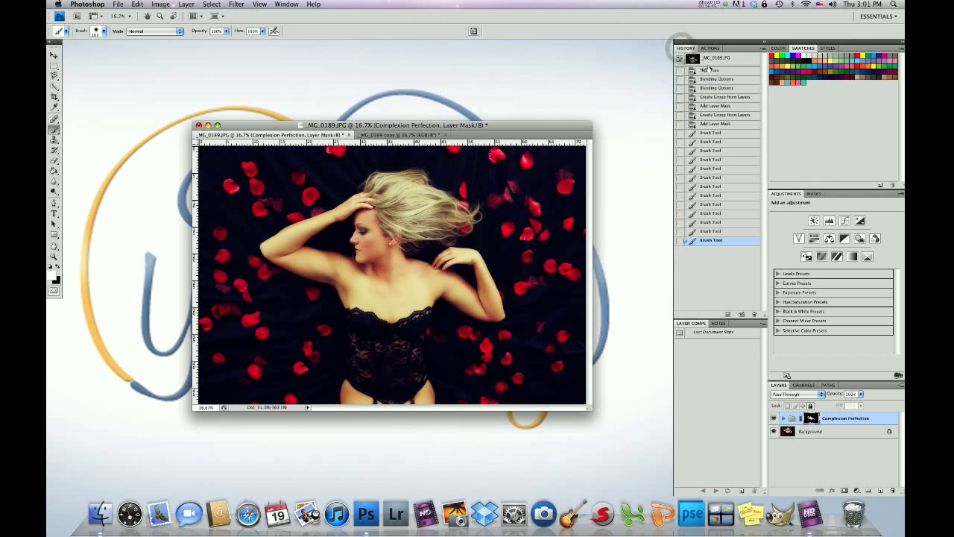
{"action": "left_click", "coordinate": [708, 62]}
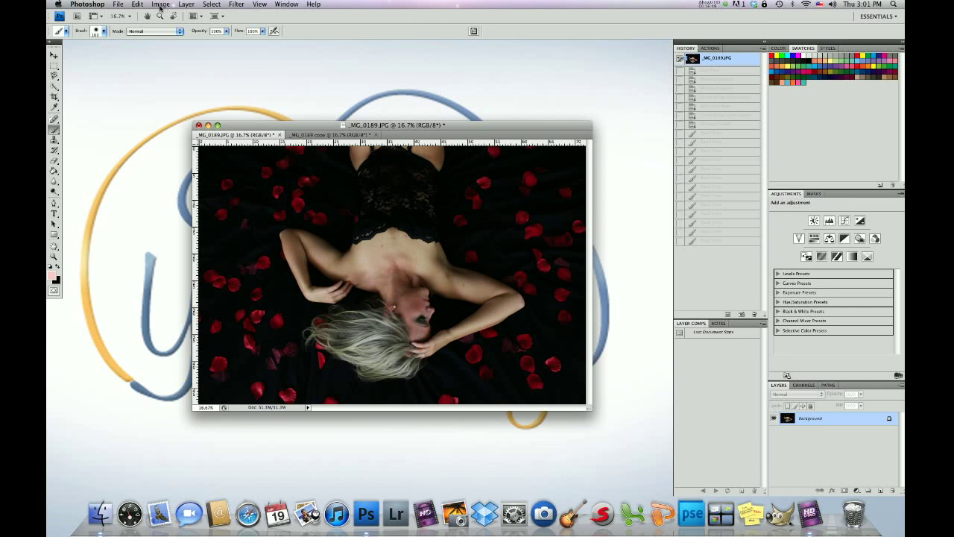
{"action": "left_click", "coordinate": [160, 5]}
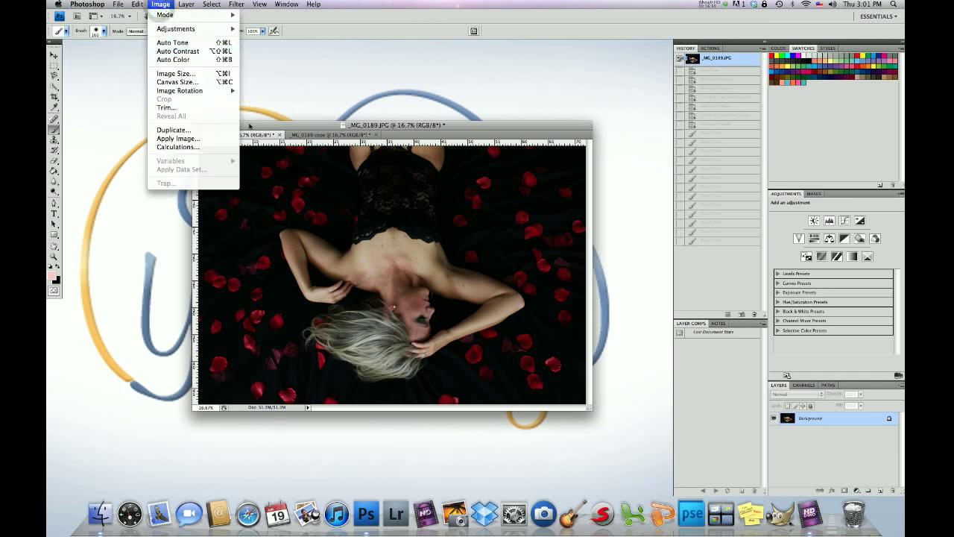
{"action": "mouse_move", "coordinate": [231, 92]}
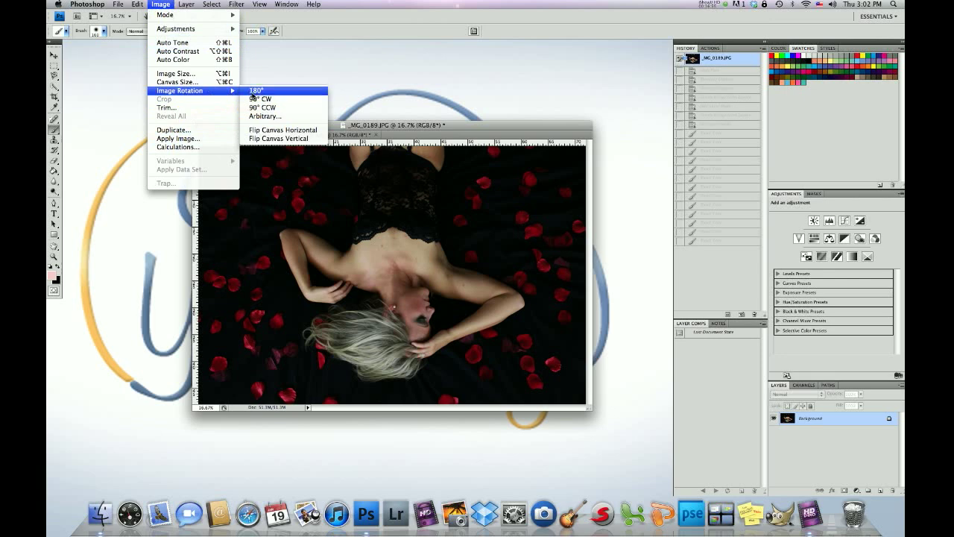
{"action": "left_click", "coordinate": [254, 90]}
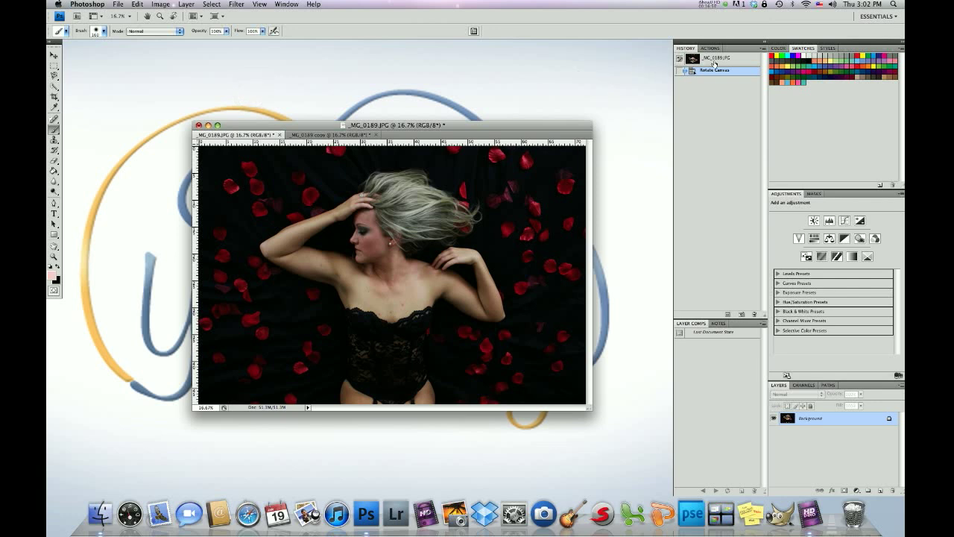
Toggle between the edited copy and the _MC_0189.JPG original, ending on the copy
{"action": "left_click", "coordinate": [311, 132]}
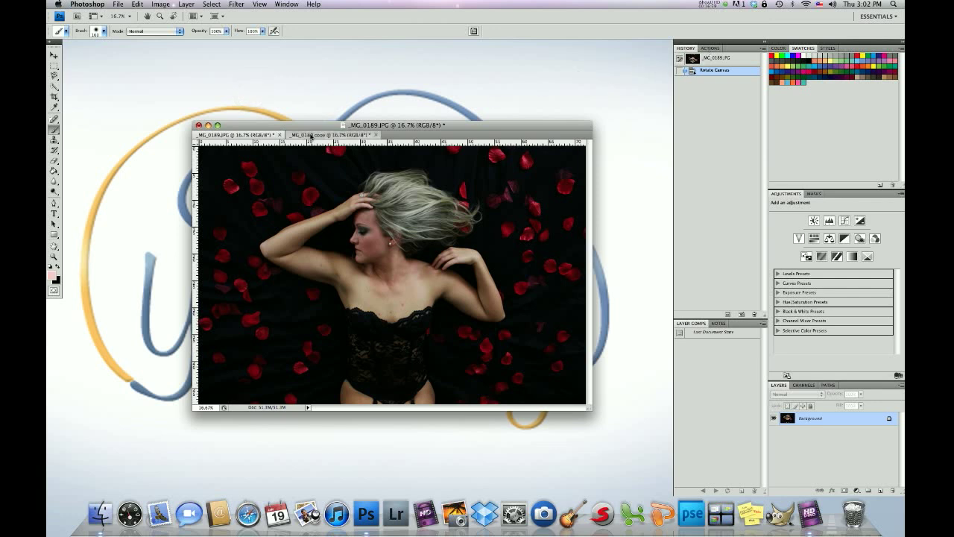
{"action": "left_click", "coordinate": [216, 134]}
{"action": "left_click", "coordinate": [332, 136]}
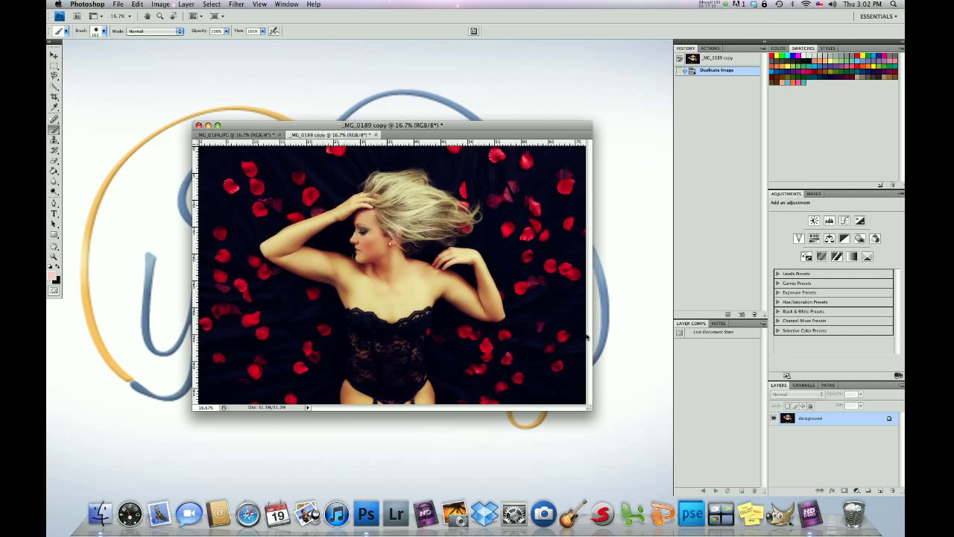